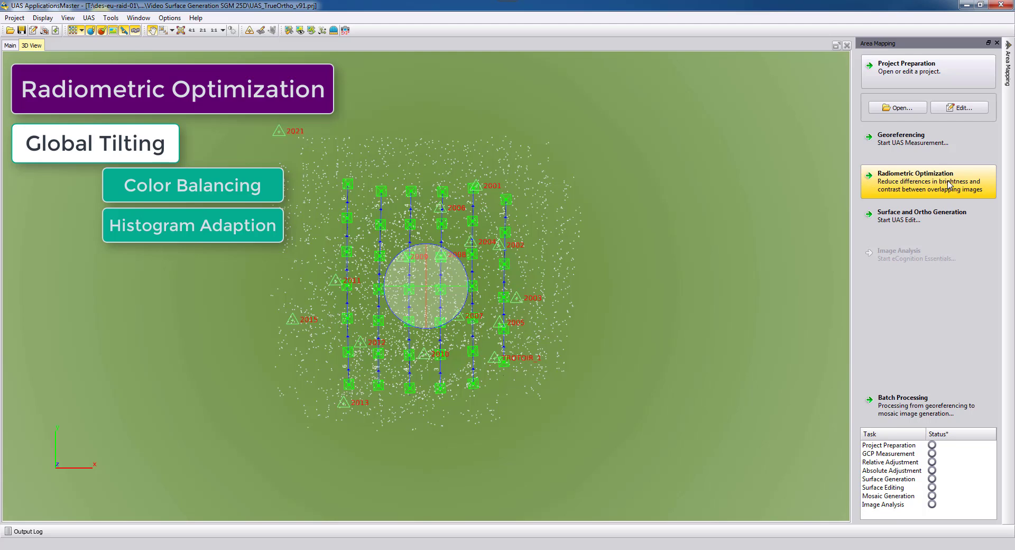
# Run radiometric correction from Radiometric Optimization until it reaches 100% with tilting done
pyautogui.click(924, 184)
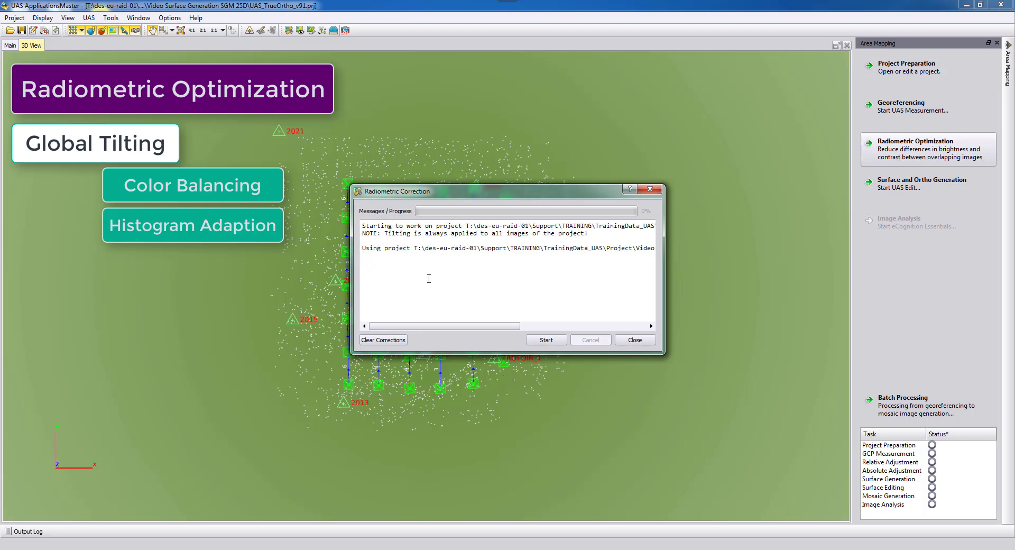
pyautogui.click(545, 341)
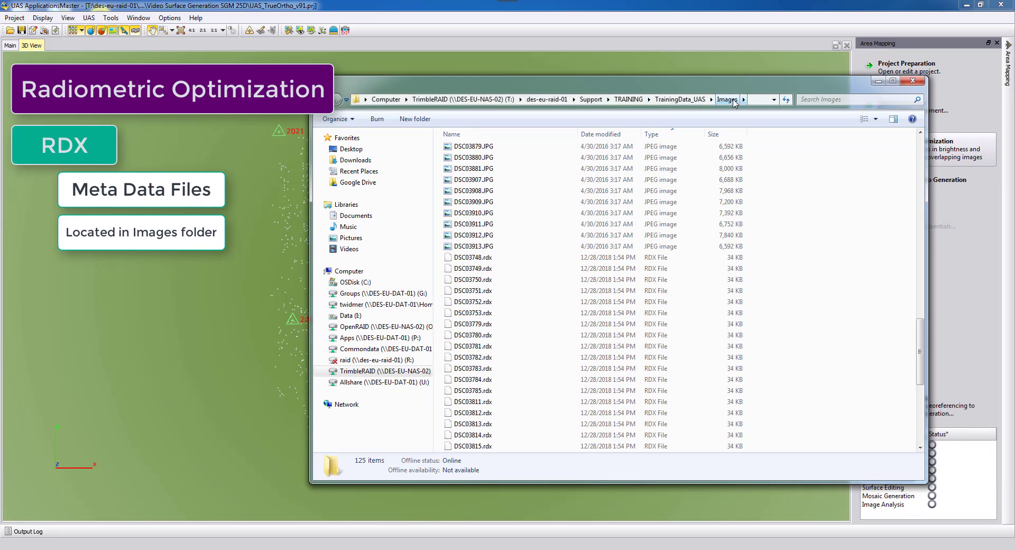
pyautogui.click(653, 257)
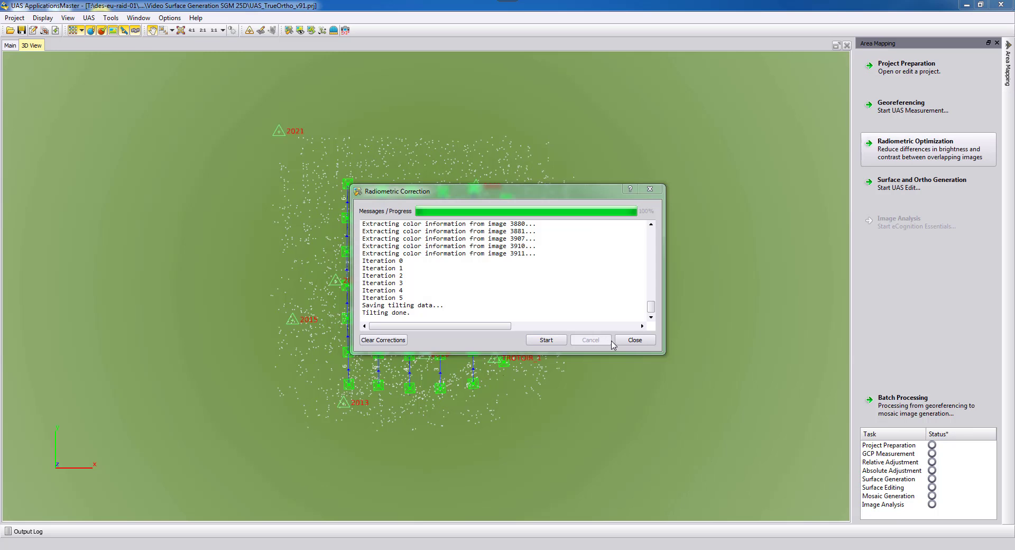
# Close the finished correction, launch Surface and Ortho Generation, and reopen the Point Cloud Manager from File
pyautogui.click(634, 340)
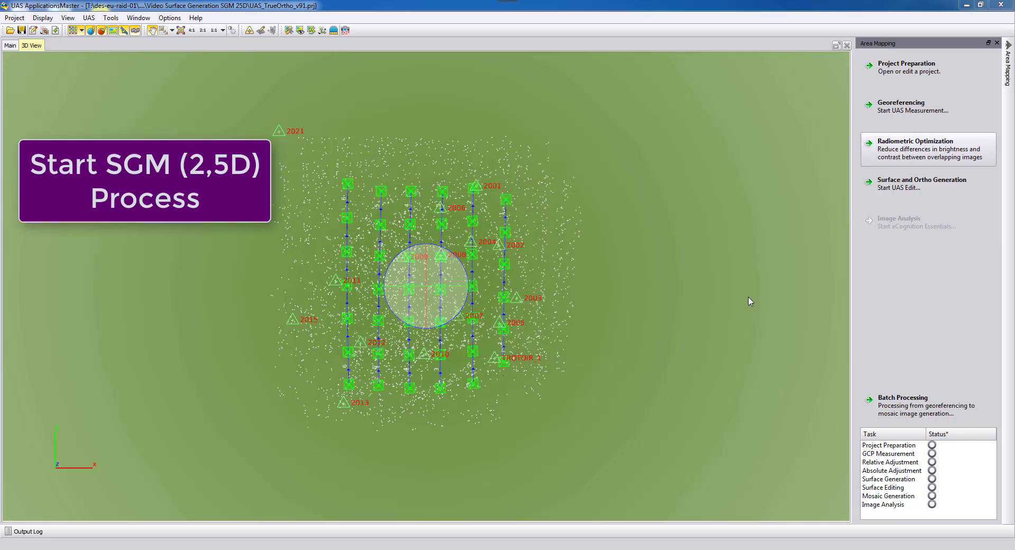
pyautogui.click(926, 191)
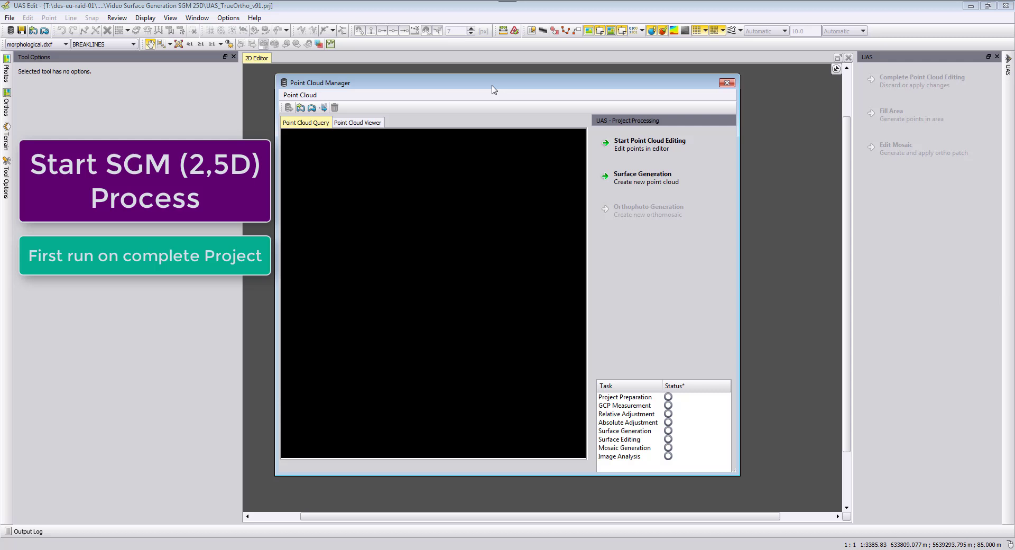
pyautogui.moveTo(492, 84); pyautogui.dragTo(526, 84)
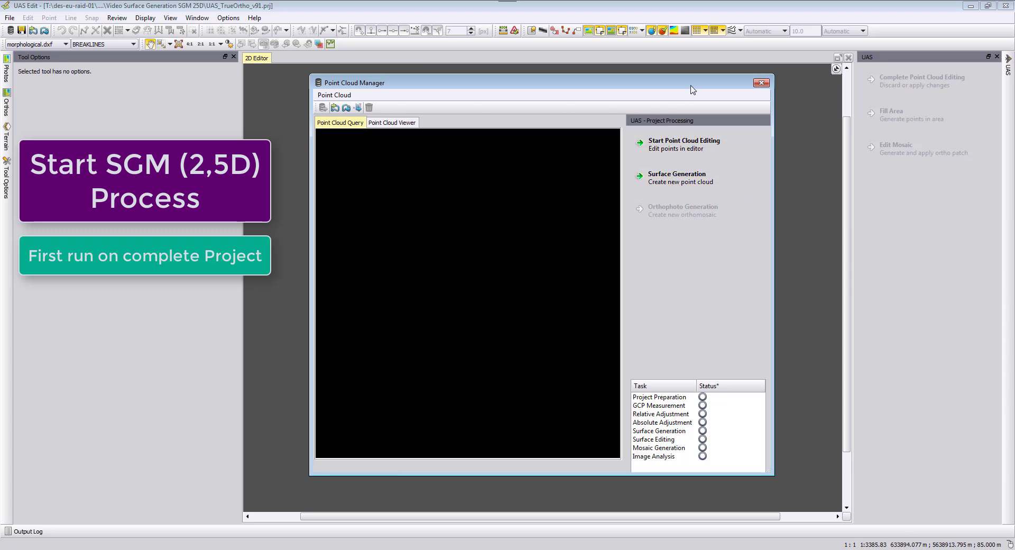
pyautogui.click(761, 82)
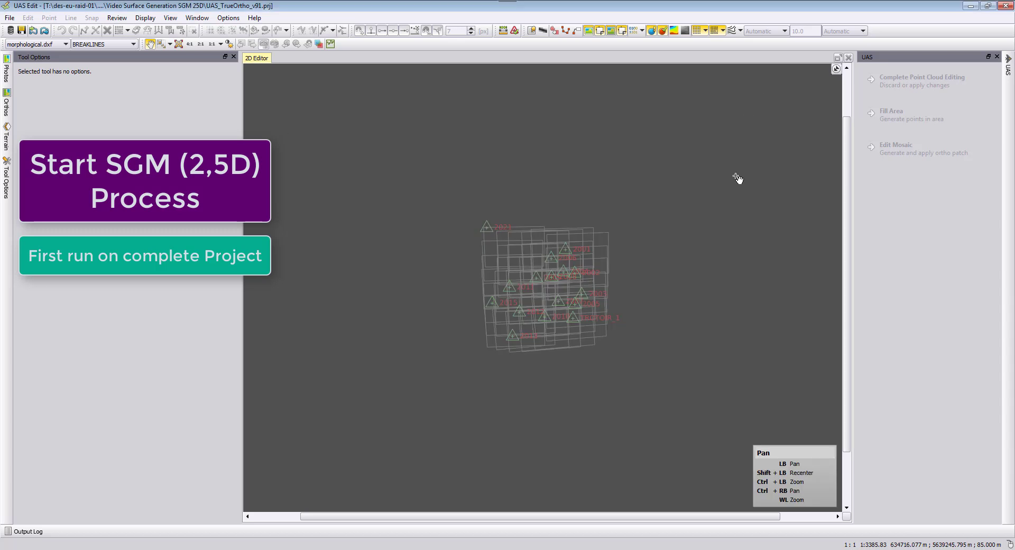
pyautogui.click(11, 31)
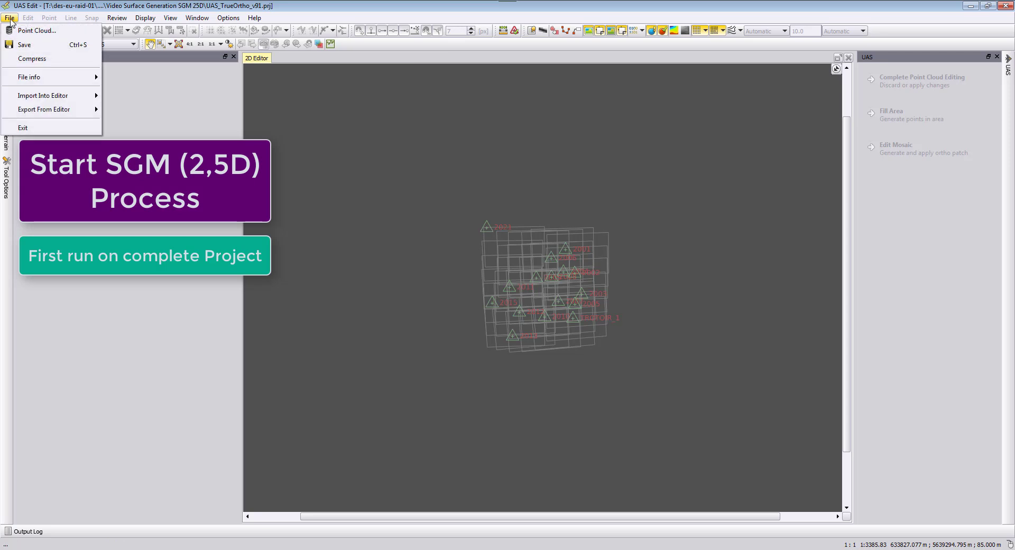
pyautogui.click(31, 34)
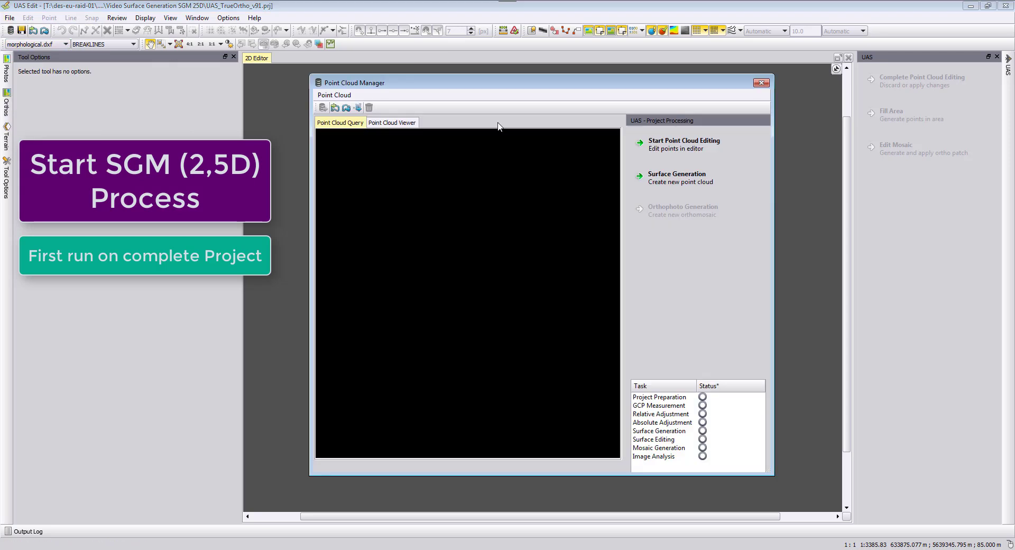
# Add a surface generation strategy named SGM_25D with model type Surface (SGM_2.5D)
pyautogui.click(680, 180)
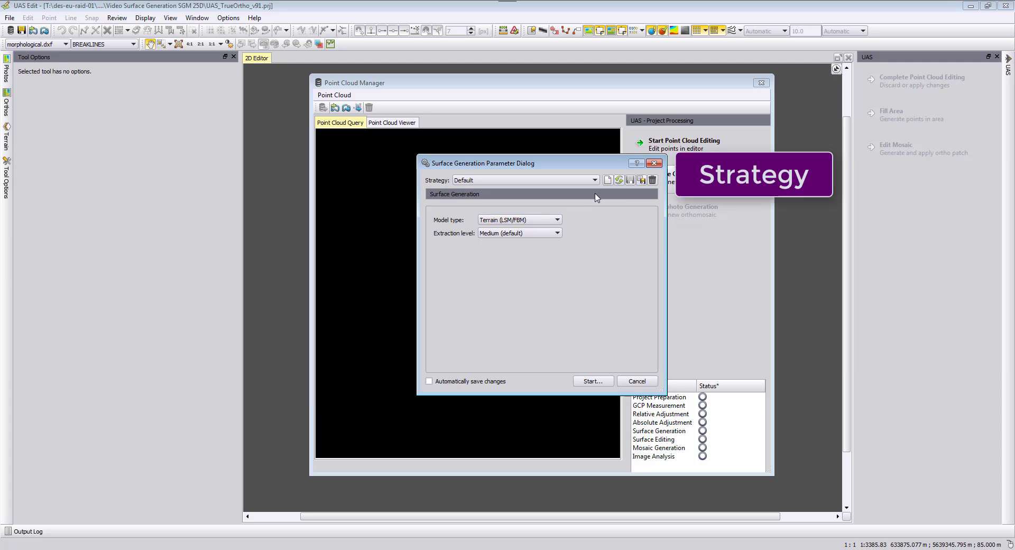
pyautogui.click(606, 181)
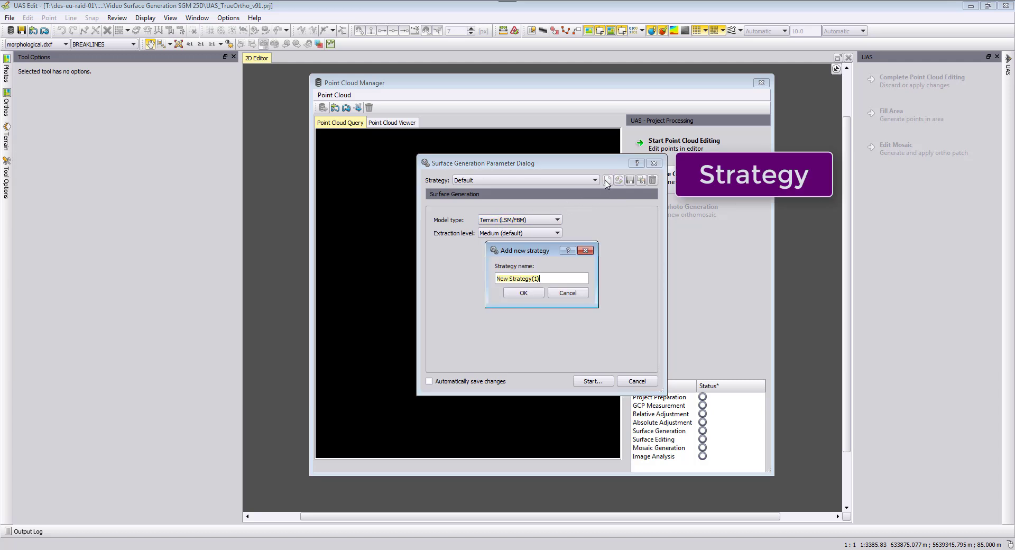
pyautogui.write('SGM_25D')
pyautogui.click(530, 293)
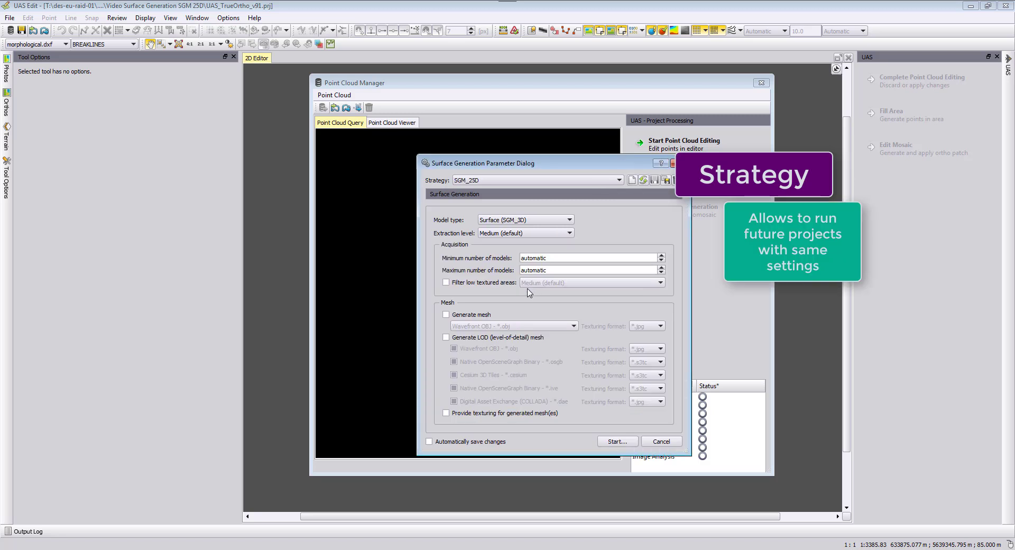
pyautogui.click(558, 221)
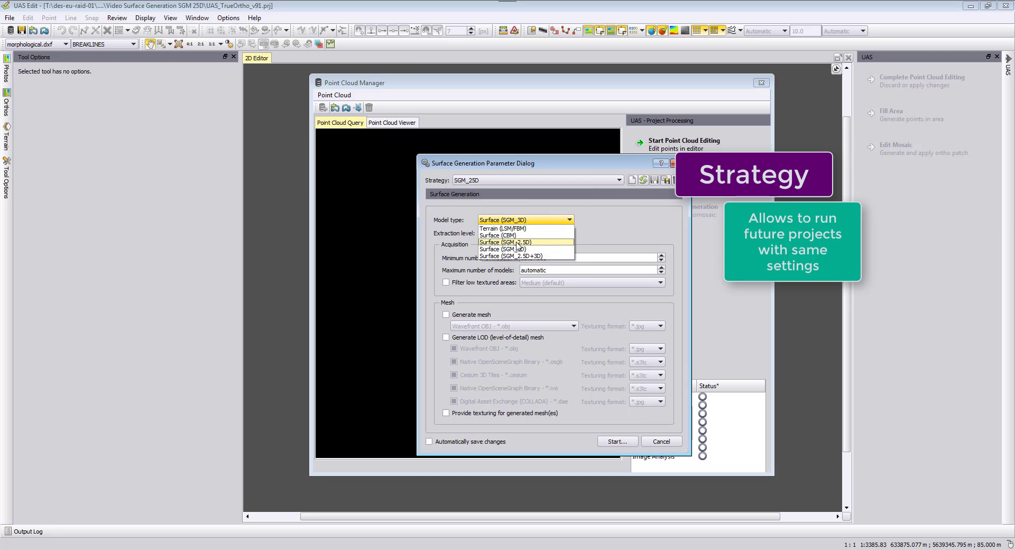
pyautogui.click(517, 242)
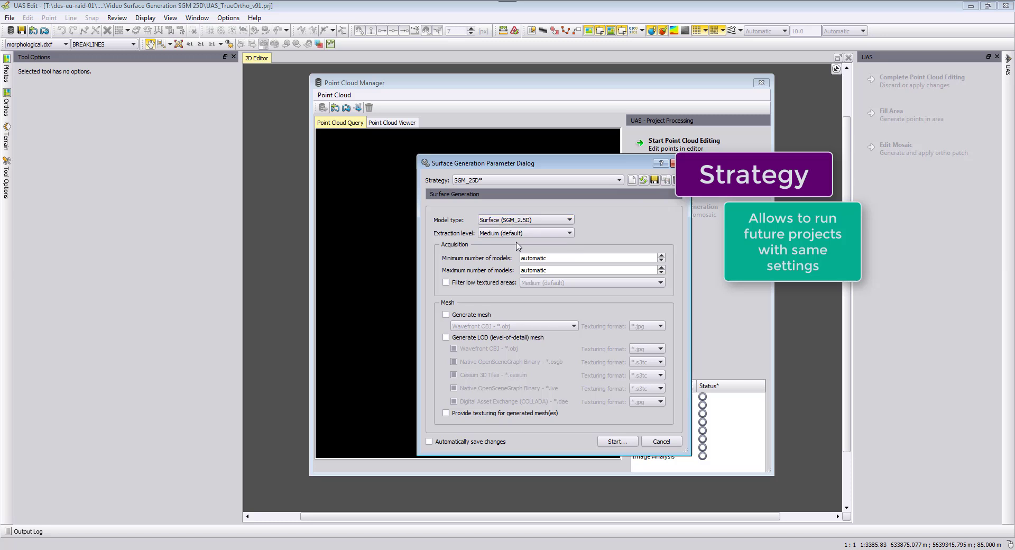
pyautogui.click(551, 220)
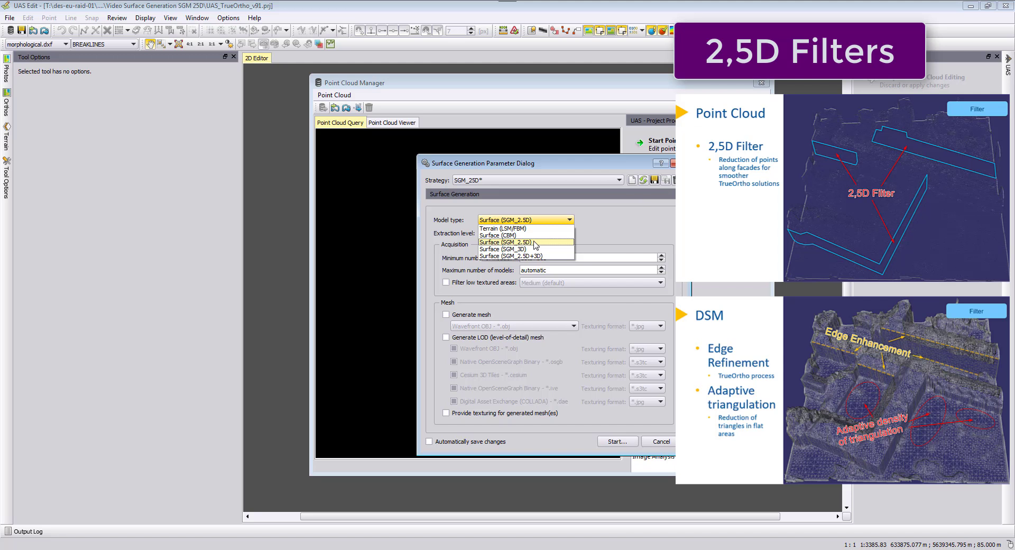
pyautogui.click(534, 242)
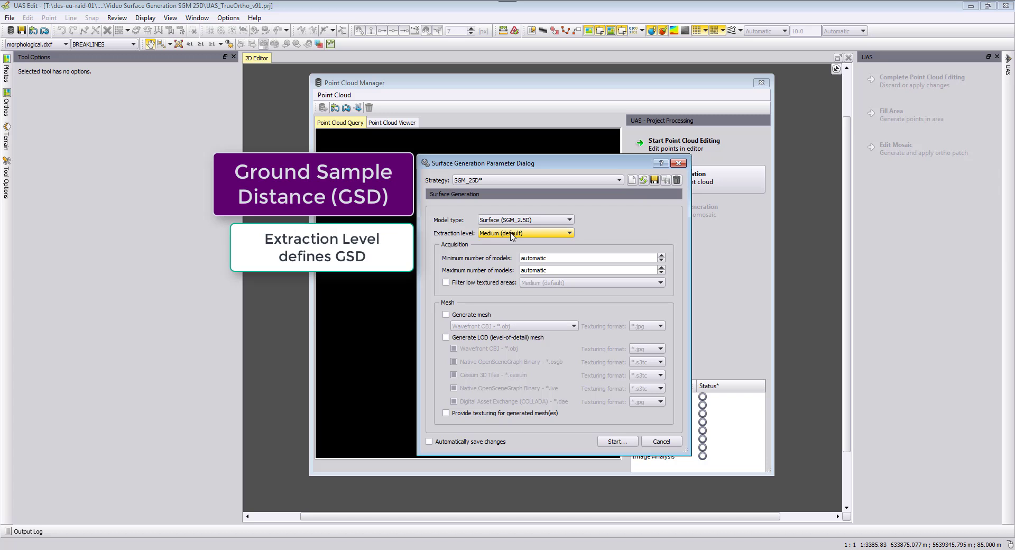
pyautogui.click(516, 233)
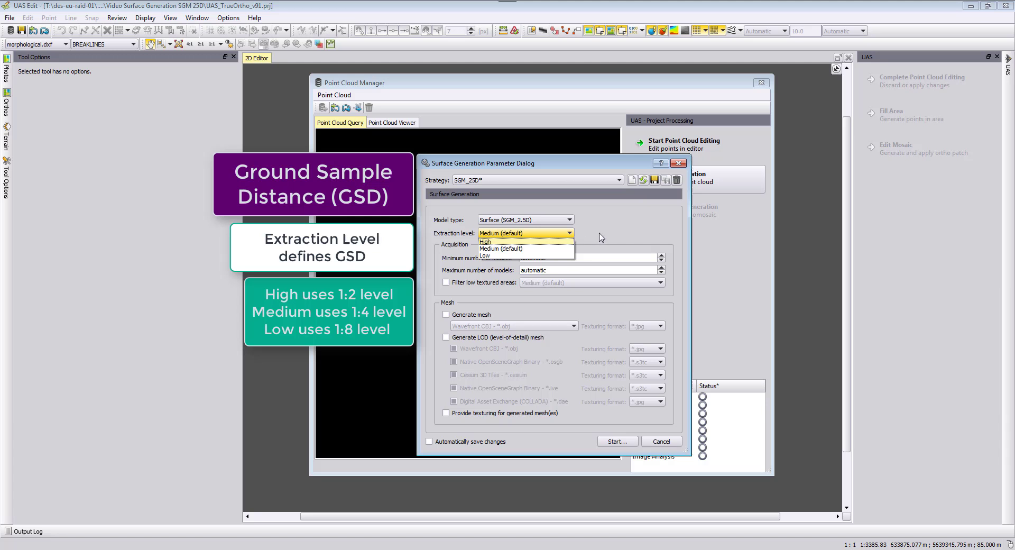
pyautogui.click(557, 233)
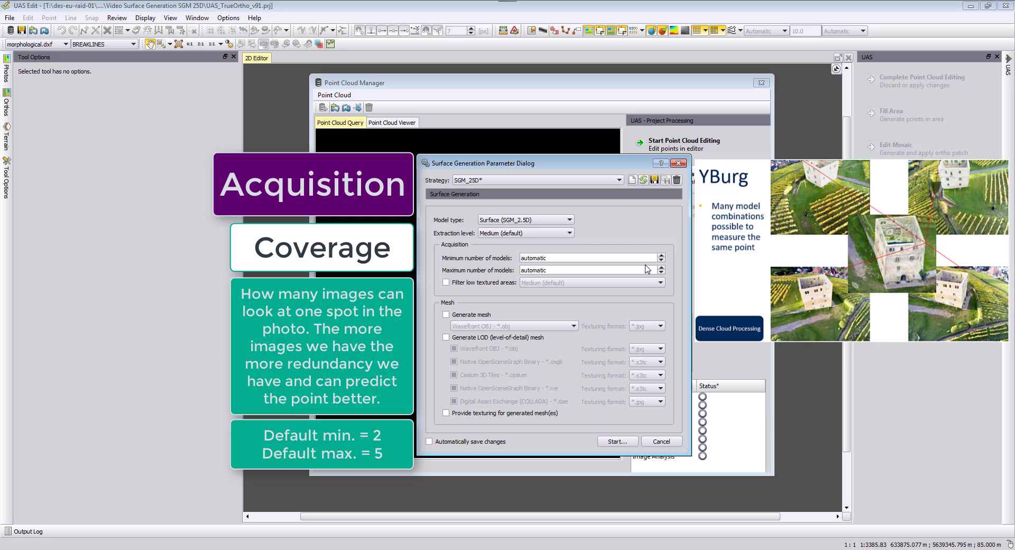
pyautogui.click(660, 255)
pyautogui.click(660, 256)
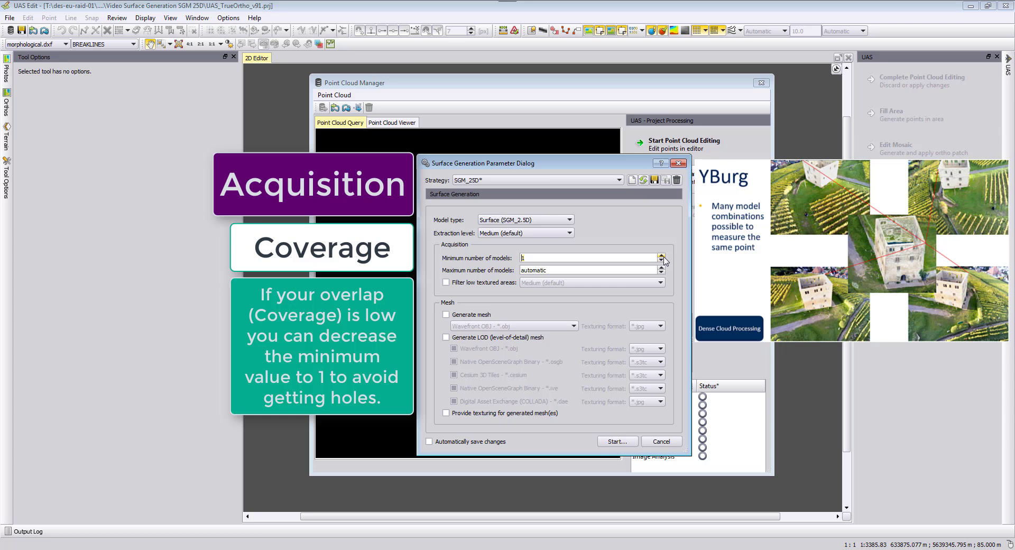
pyautogui.click(661, 262)
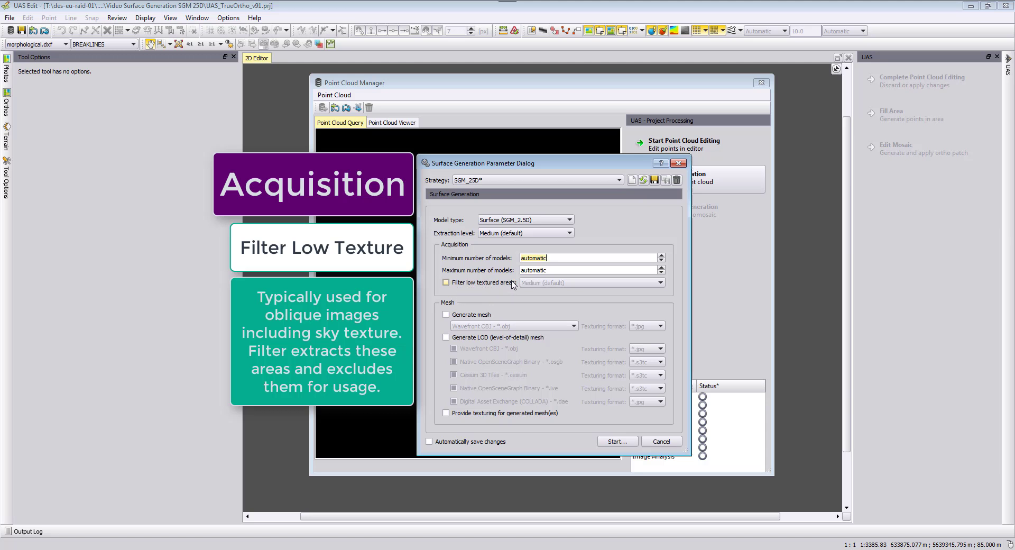
pyautogui.click(449, 283)
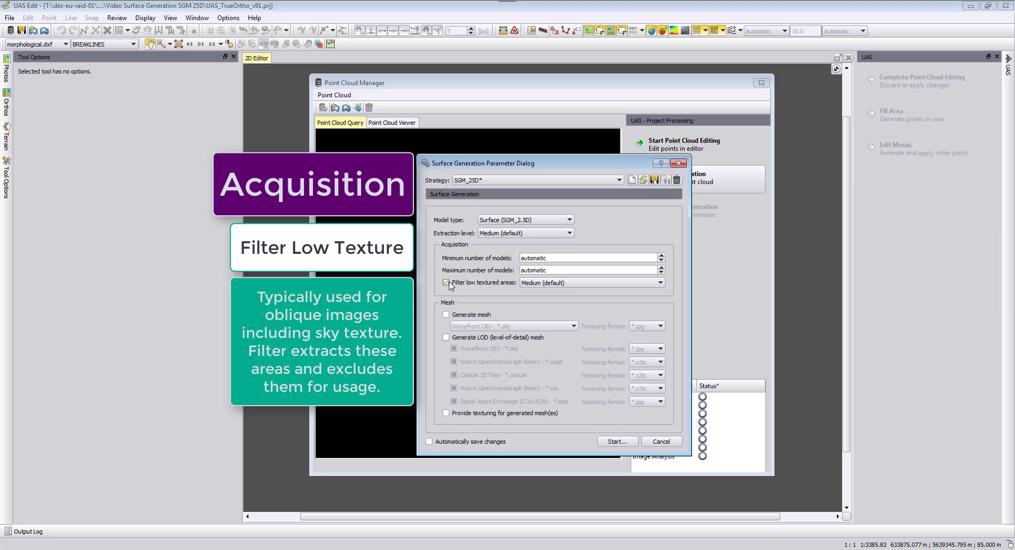
pyautogui.click(571, 283)
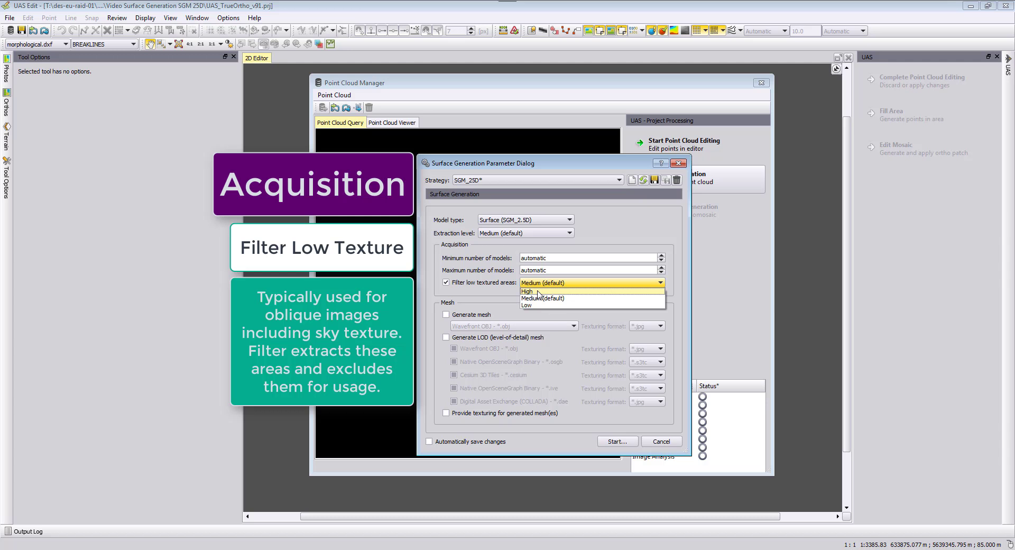
pyautogui.click(478, 286)
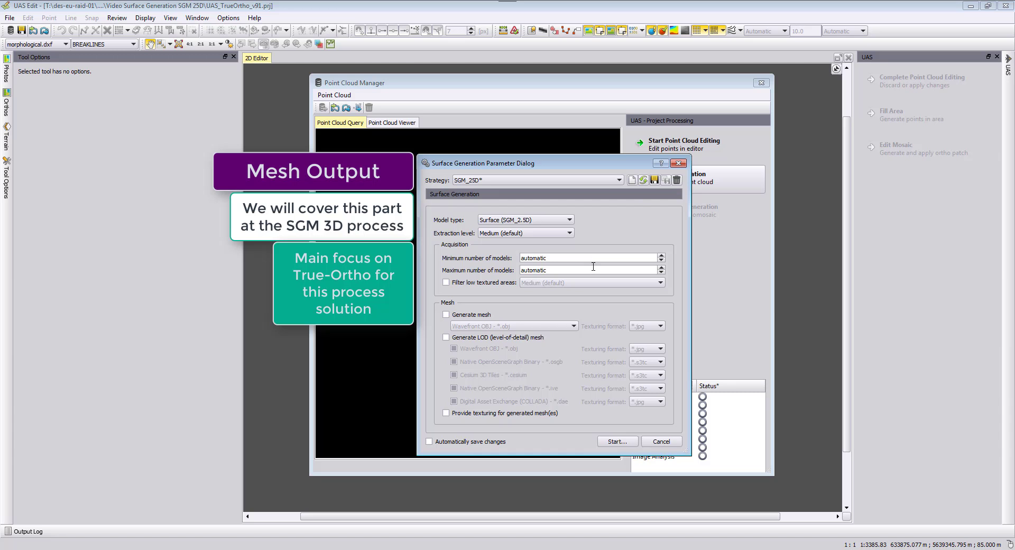
# Set extraction level to High, save the SGM_25D strategy, and start surface generation
pyautogui.click(494, 233)
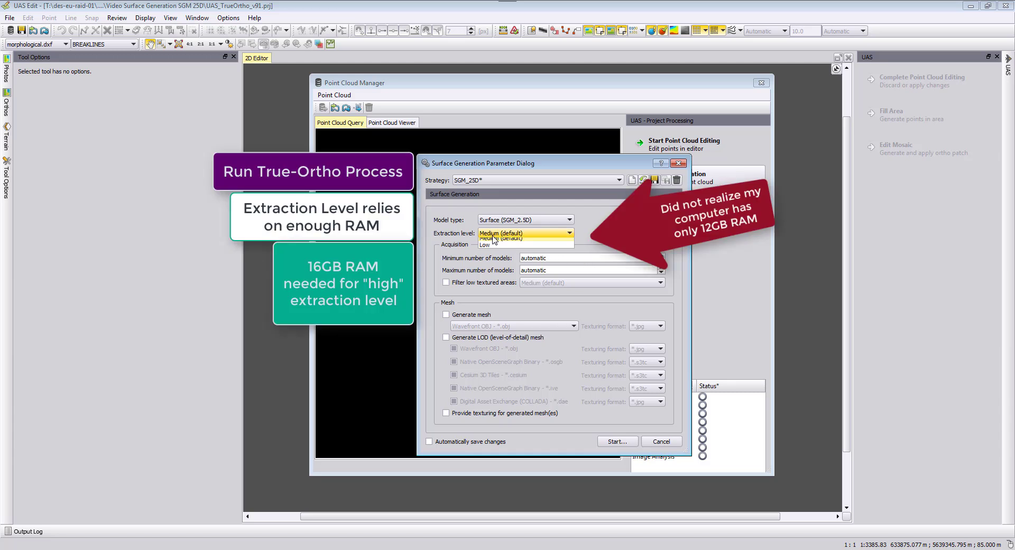
pyautogui.click(494, 245)
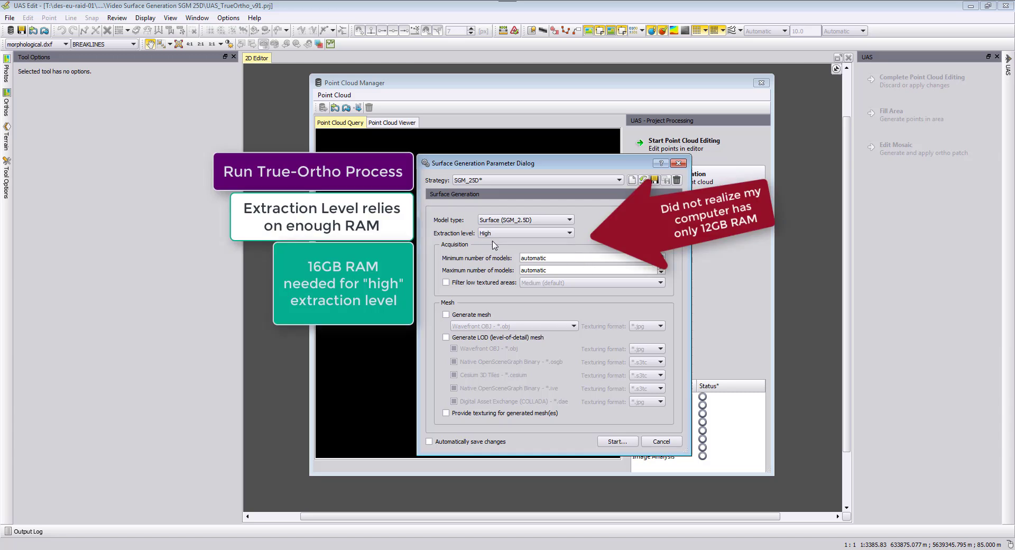
pyautogui.click(655, 181)
pyautogui.click(503, 234)
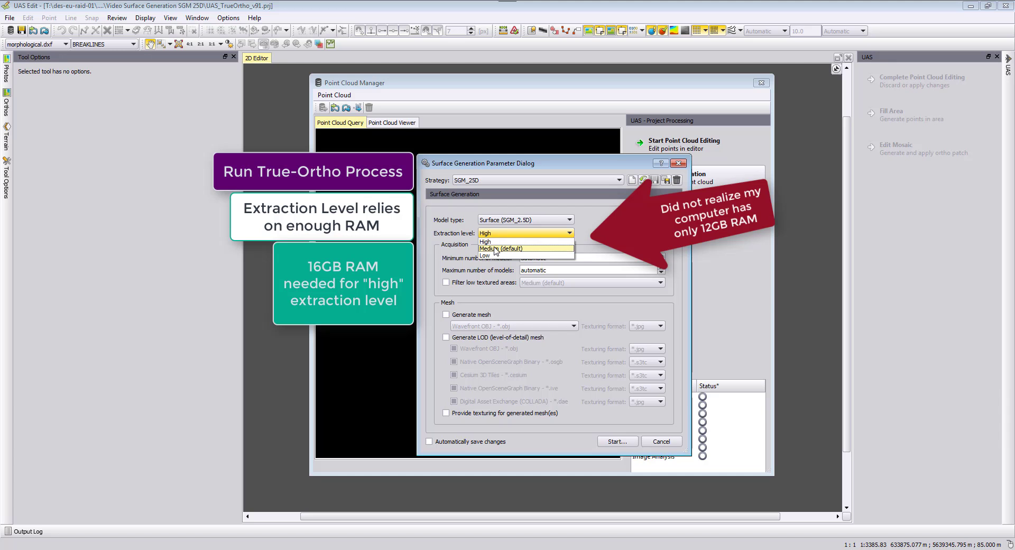
pyautogui.click(528, 241)
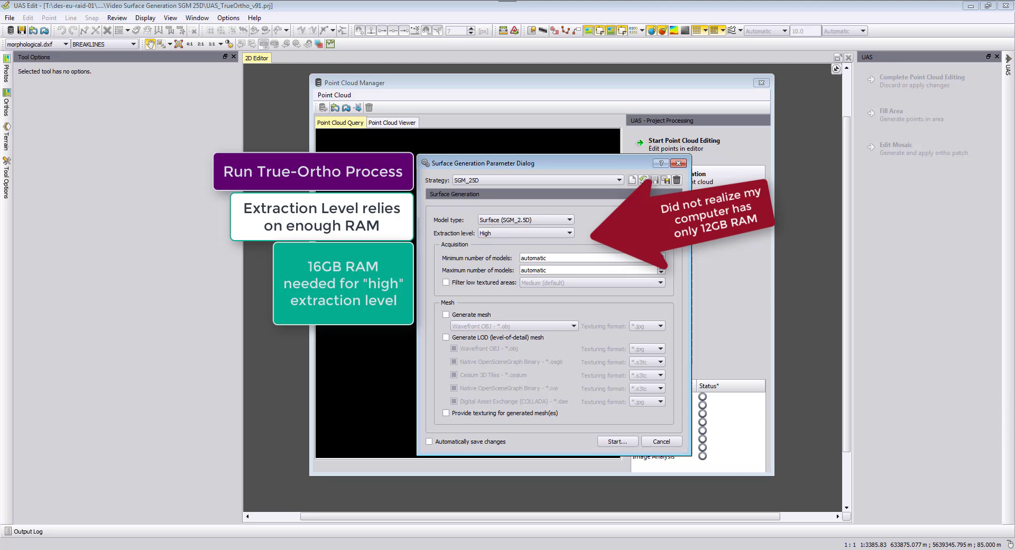
pyautogui.click(619, 441)
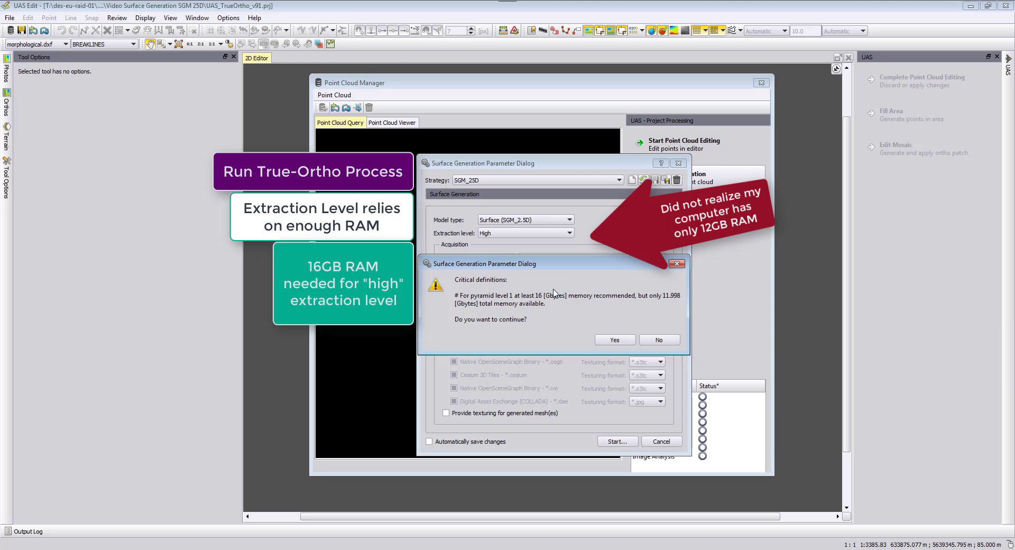
# Decline the memory warning and rerun surface generation at Medium (default), replacing the existing point cloud
pyautogui.click(652, 340)
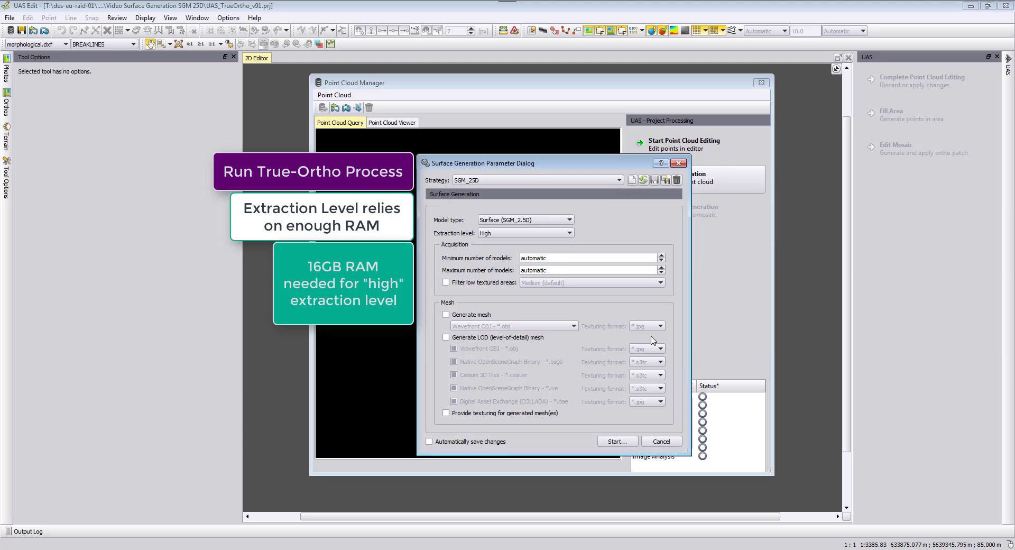
pyautogui.click(506, 234)
pyautogui.click(504, 248)
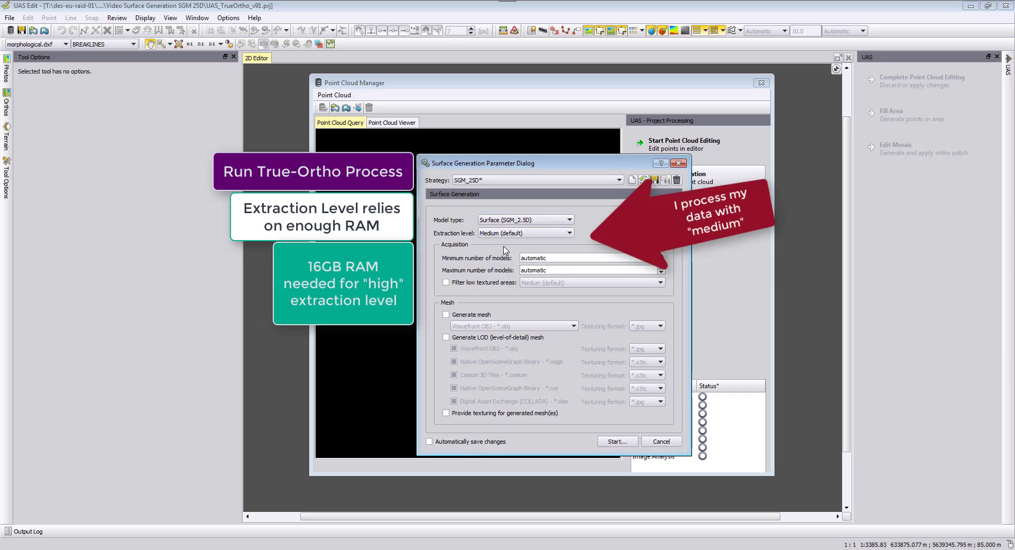
pyautogui.click(614, 444)
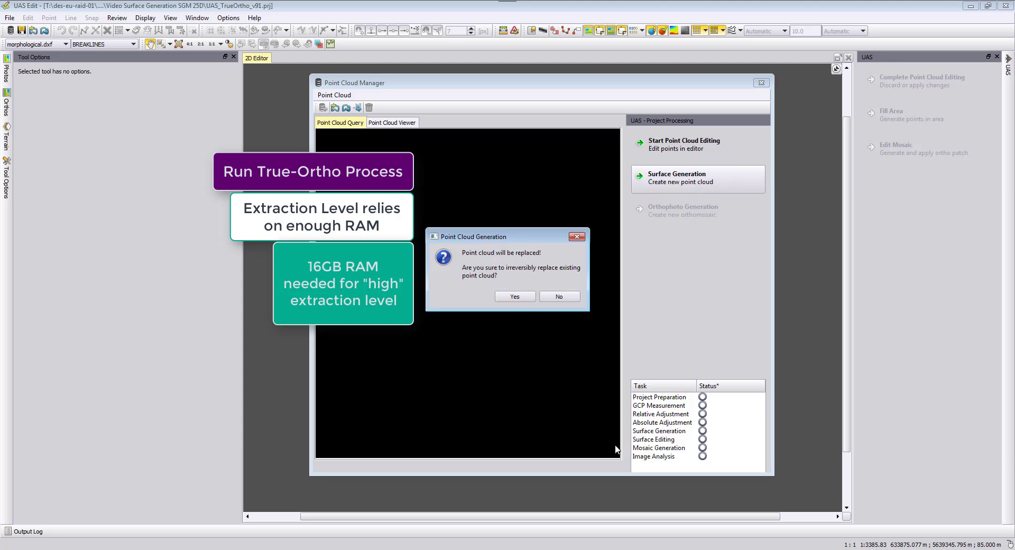
pyautogui.click(528, 298)
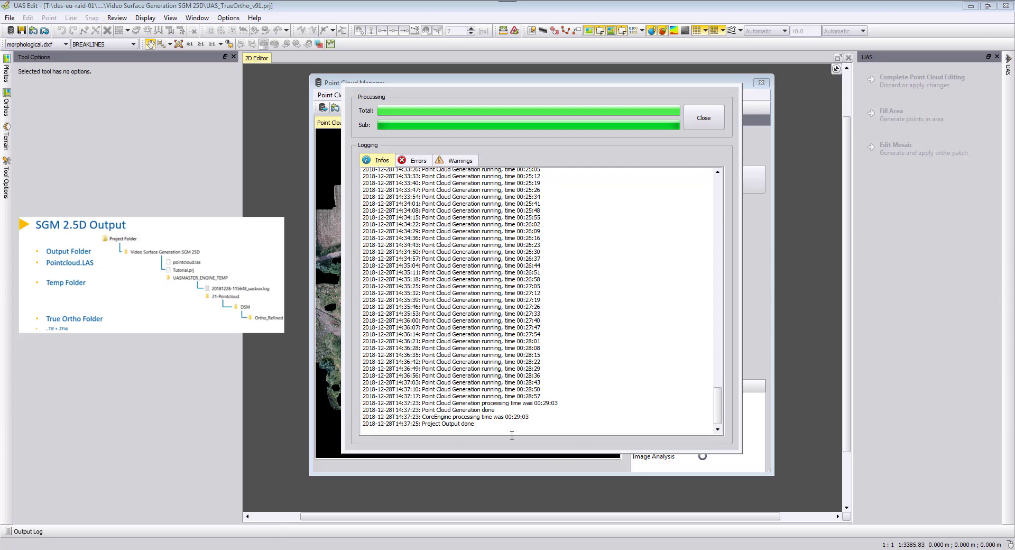
# Bring the Explorer project folder with pointcloud.las into view after Project Output finishes
pyautogui.moveTo(1014, 132); pyautogui.dragTo(528, 94)
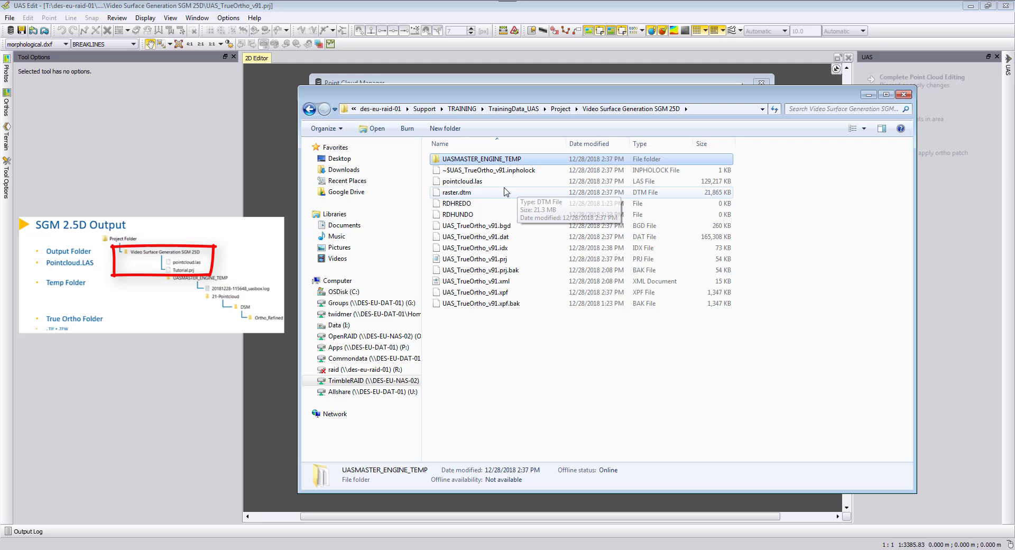
# Select pointcloud.las to check its 126 MB size and 12/28/2018 2:37 PM date
pyautogui.click(477, 183)
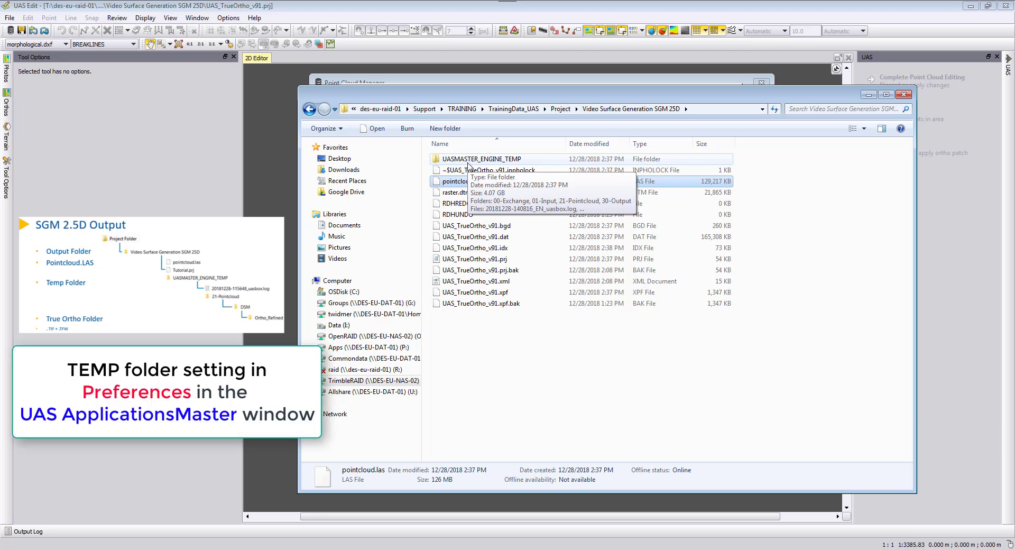
# Close the Processing window, open Preferences to Workspace settings, then switch to UAS ApplicationsMaster
pyautogui.hotkey('alt', 'Tab')
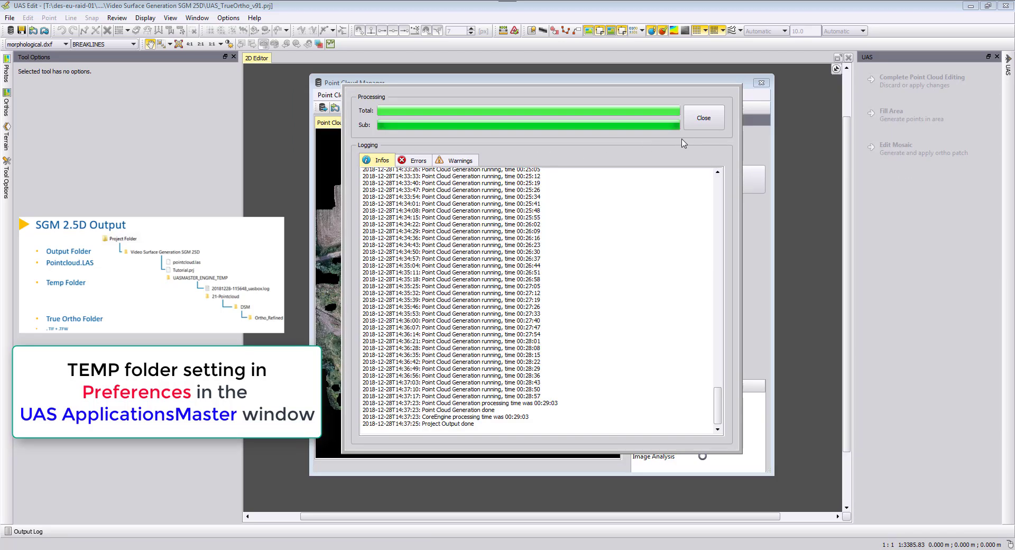
pyautogui.click(697, 126)
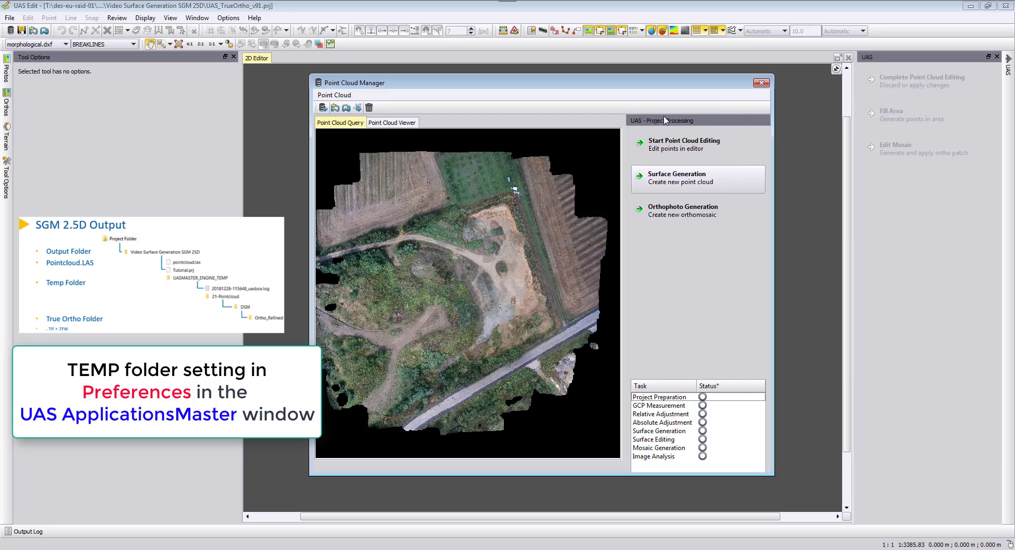
pyautogui.click(221, 20)
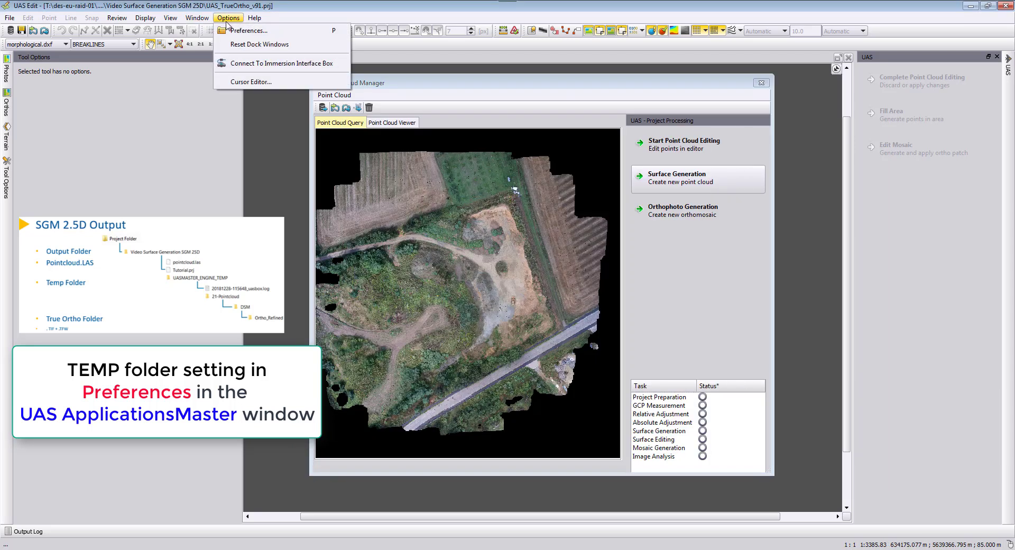
pyautogui.click(244, 30)
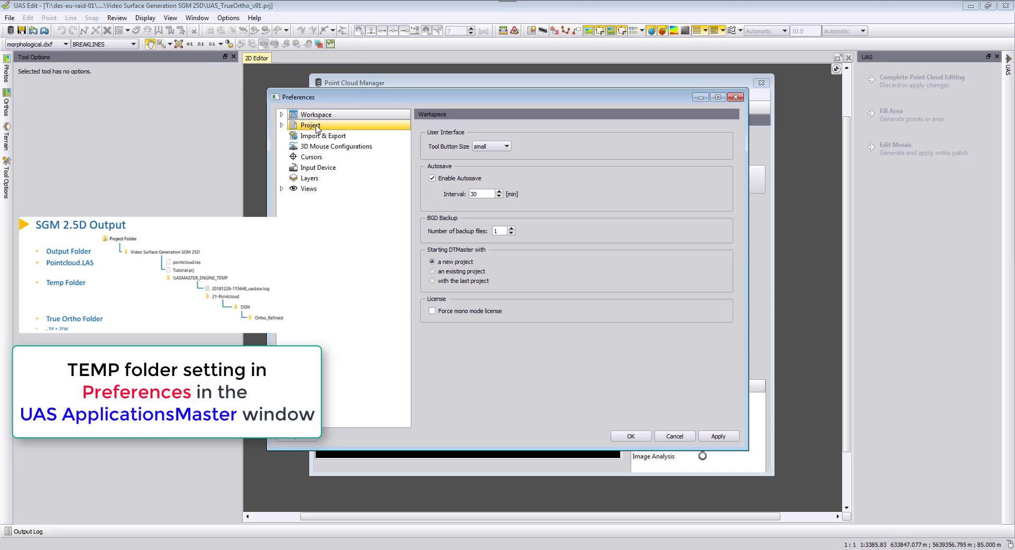
pyautogui.doubleClick(318, 116)
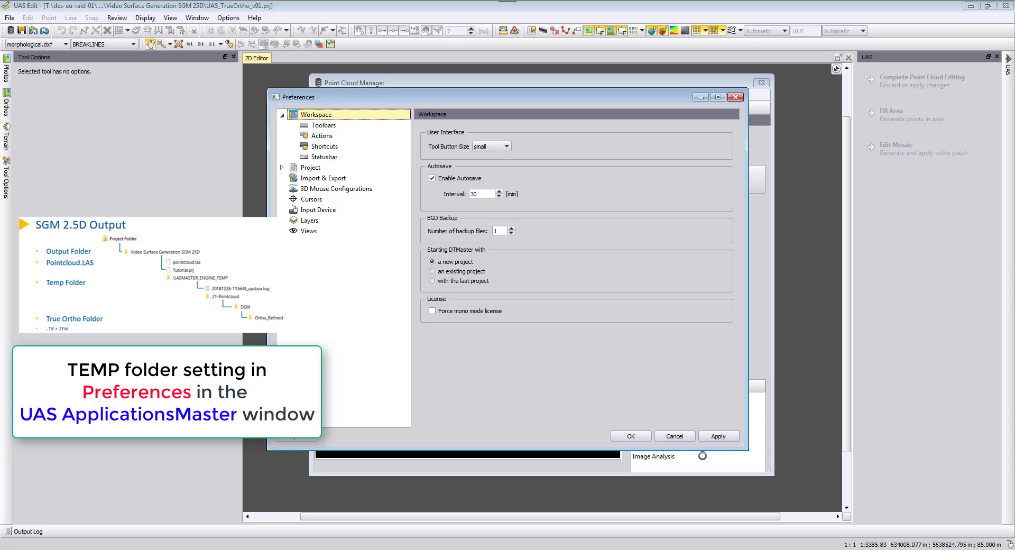
pyautogui.click(277, 549)
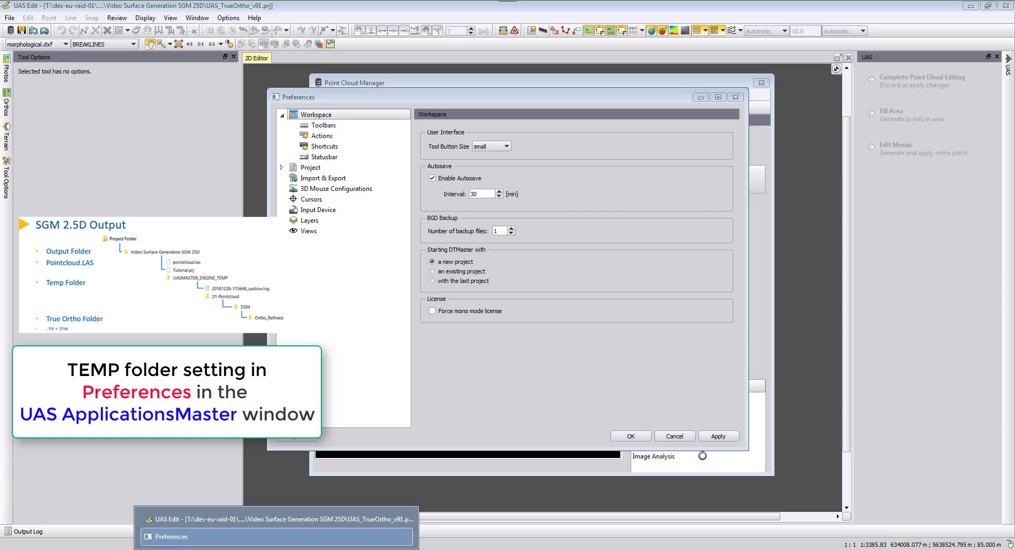
pyautogui.click(174, 536)
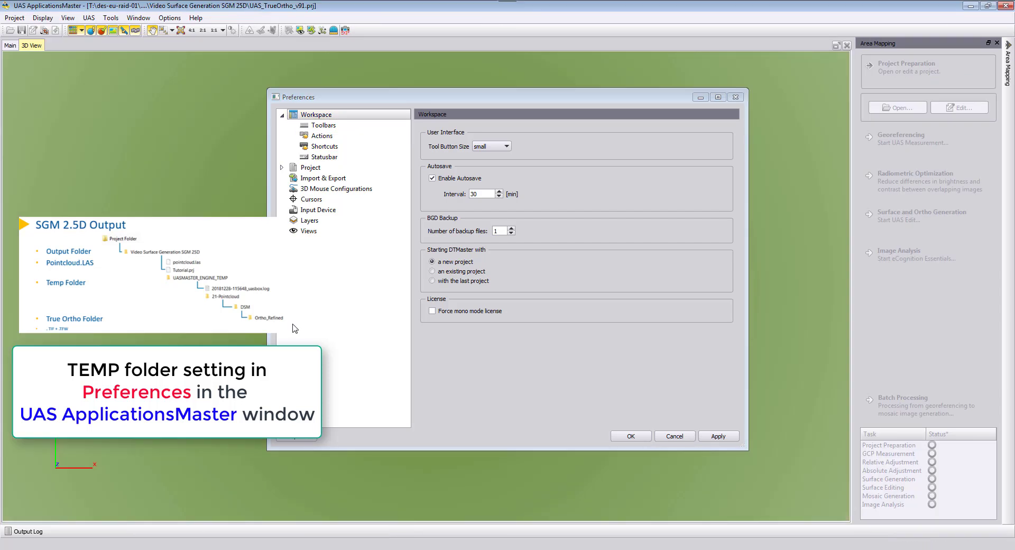
# Review the ApplicationsMaster working directory preferences, then cancel both Preferences dialogs unchanged
pyautogui.click(162, 21)
pyautogui.click(189, 31)
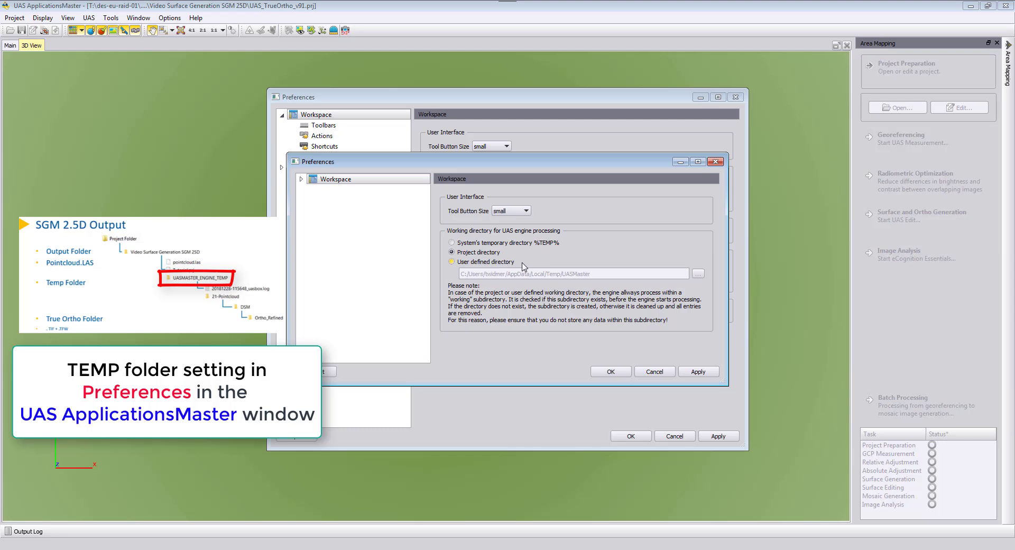
pyautogui.click(655, 372)
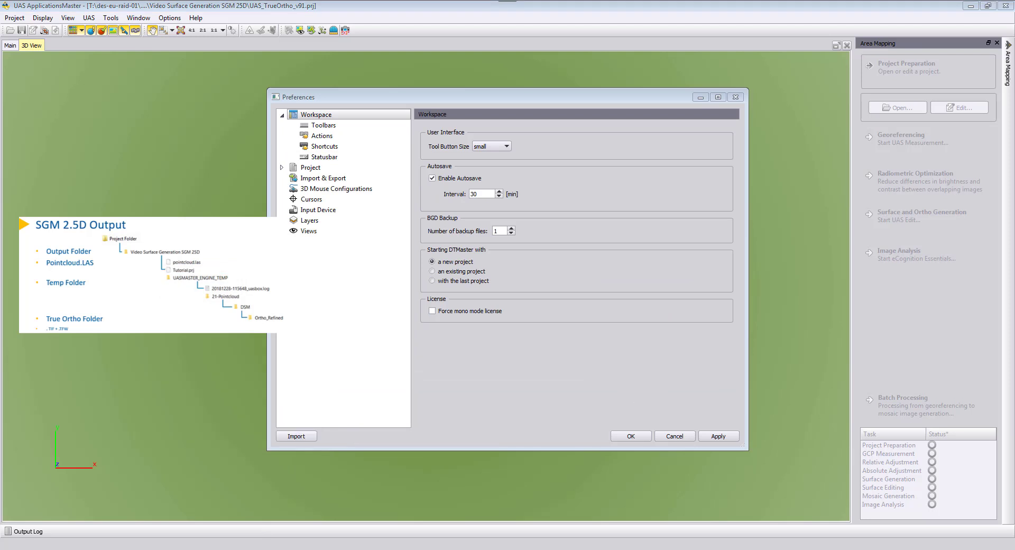
pyautogui.click(241, 537)
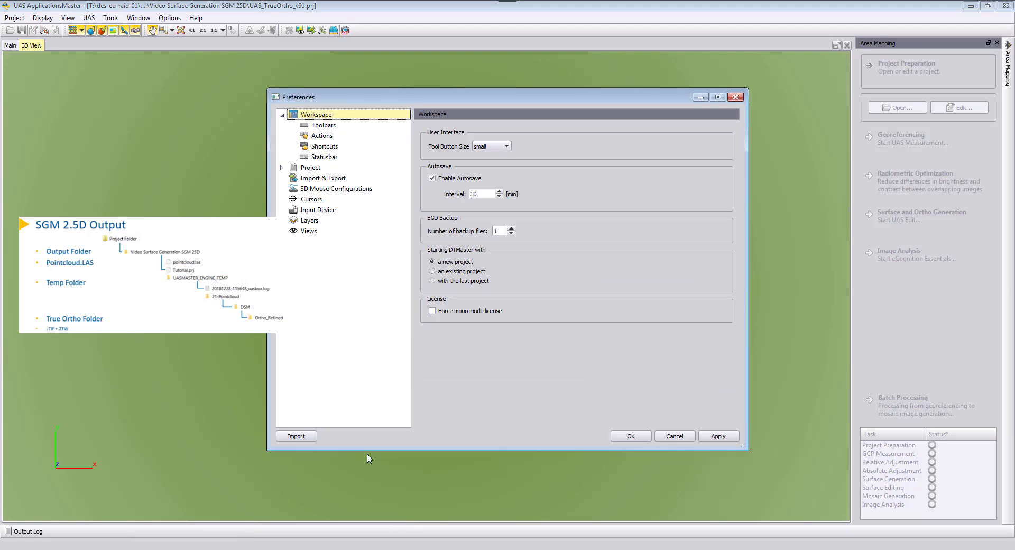
pyautogui.click(672, 437)
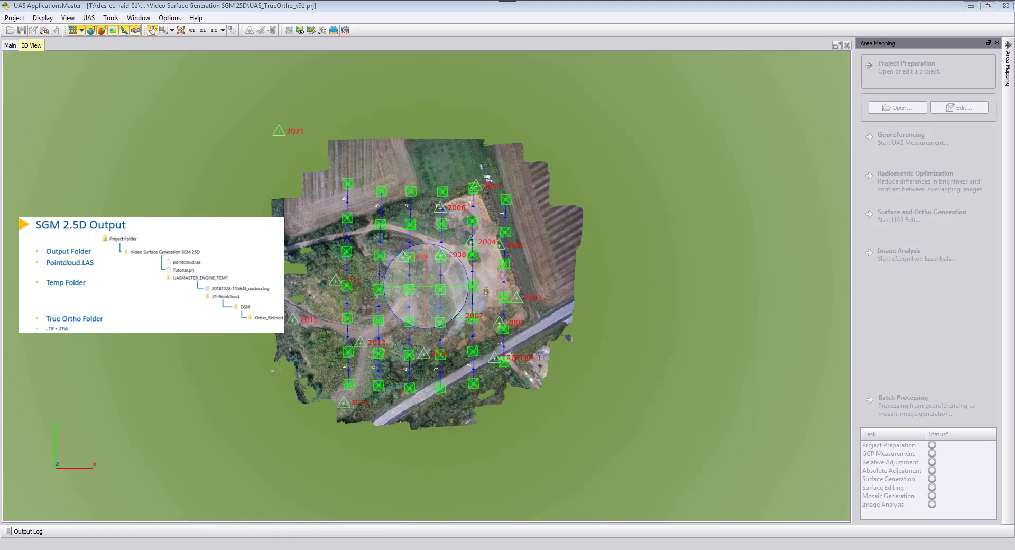
# Navigate Explorer into UASMASTER_ENGINE_TEMP\21-Pointcloud\DSM
pyautogui.hotkey('alt', 'Tab')
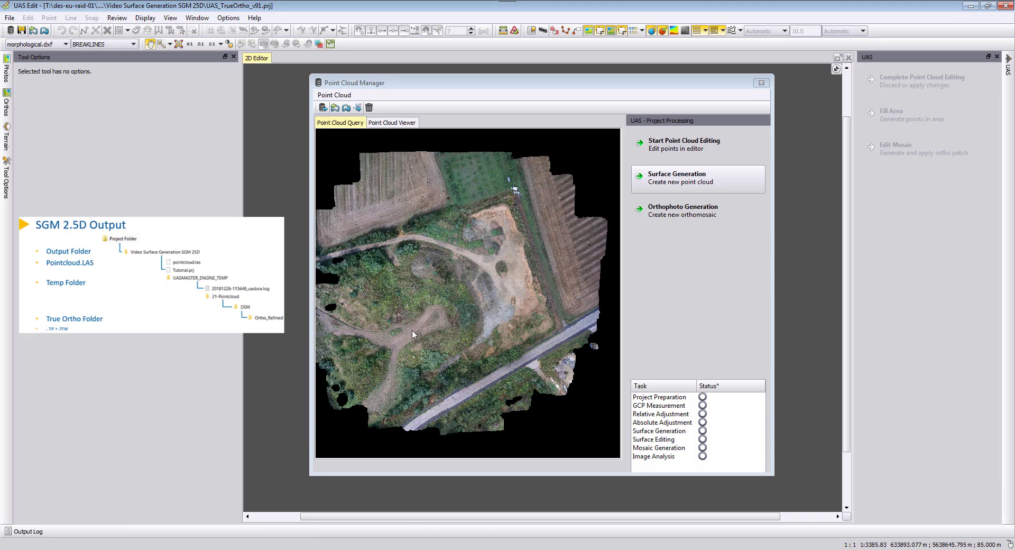
pyautogui.hotkey('alt', 'Tab')
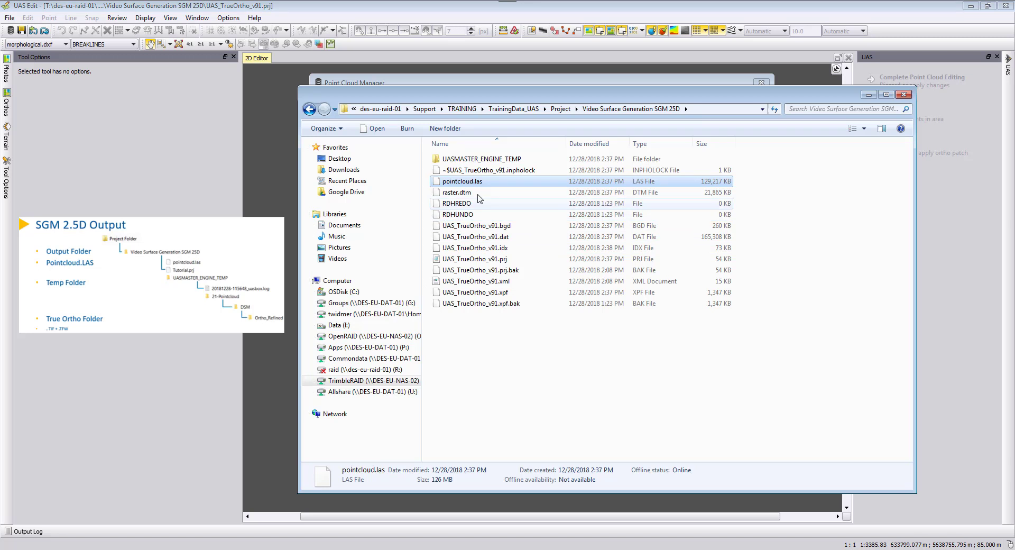
pyautogui.doubleClick(475, 159)
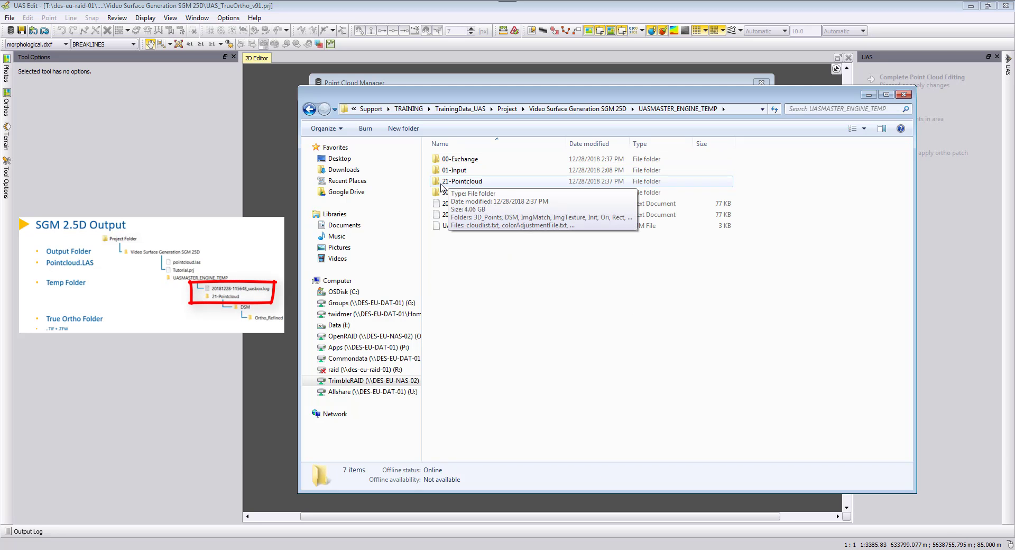
pyautogui.doubleClick(476, 183)
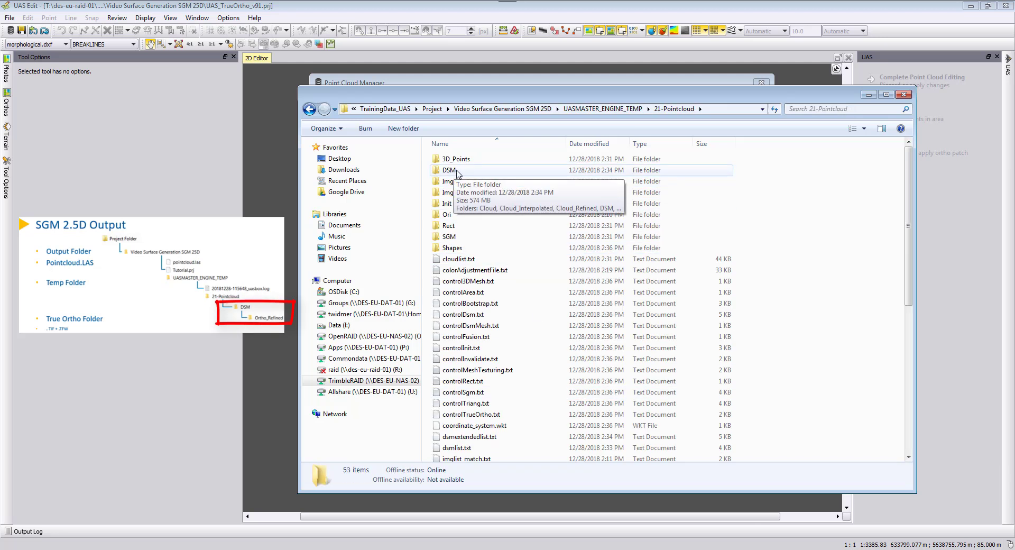
pyautogui.doubleClick(454, 171)
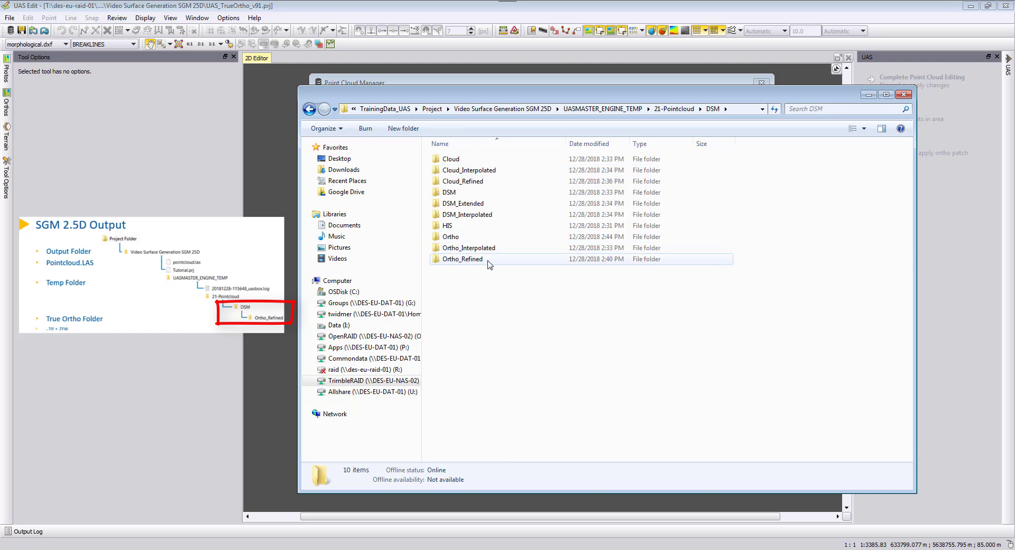
# Open the Ortho_Refined folder to list its 235 TFW and TIFF tile files
pyautogui.doubleClick(463, 258)
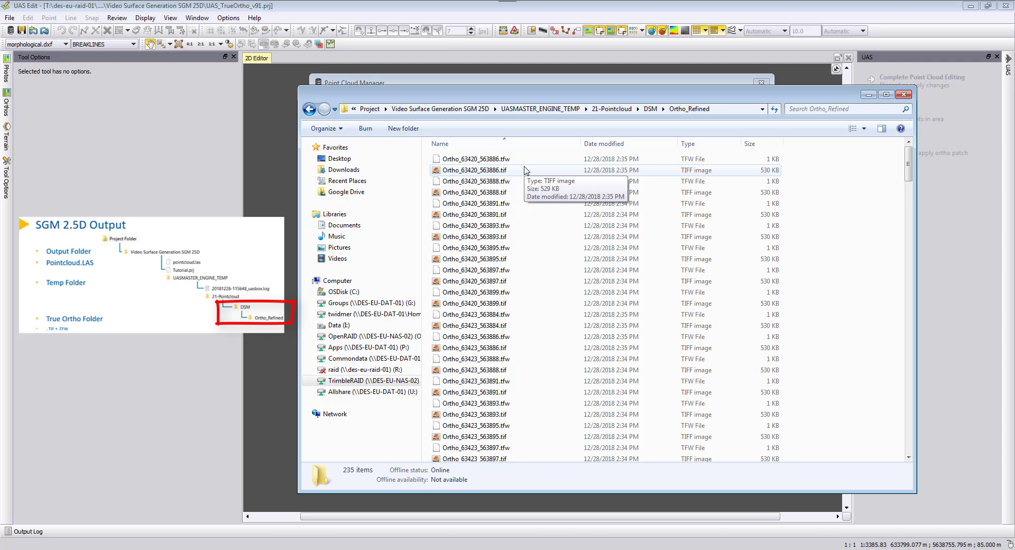
pyautogui.click(507, 160)
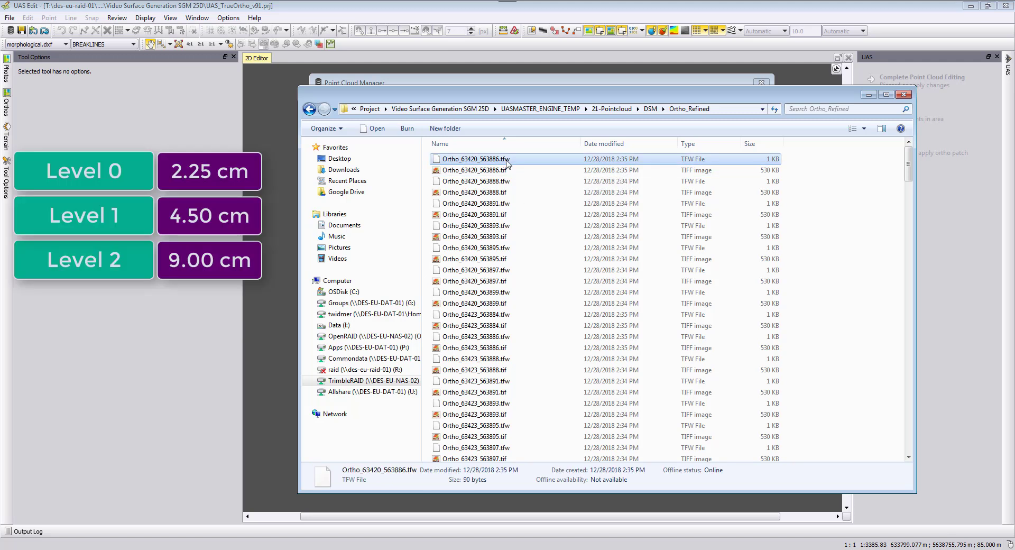
pyautogui.rightClick(504, 160)
pyautogui.click(530, 180)
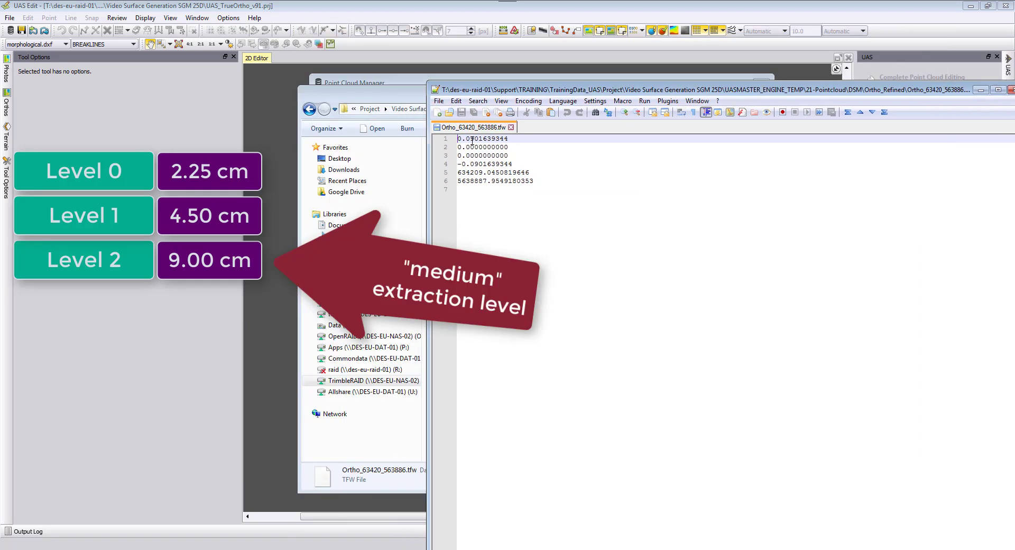
pyautogui.moveTo(475, 139); pyautogui.dragTo(459, 144)
pyautogui.click(1010, 89)
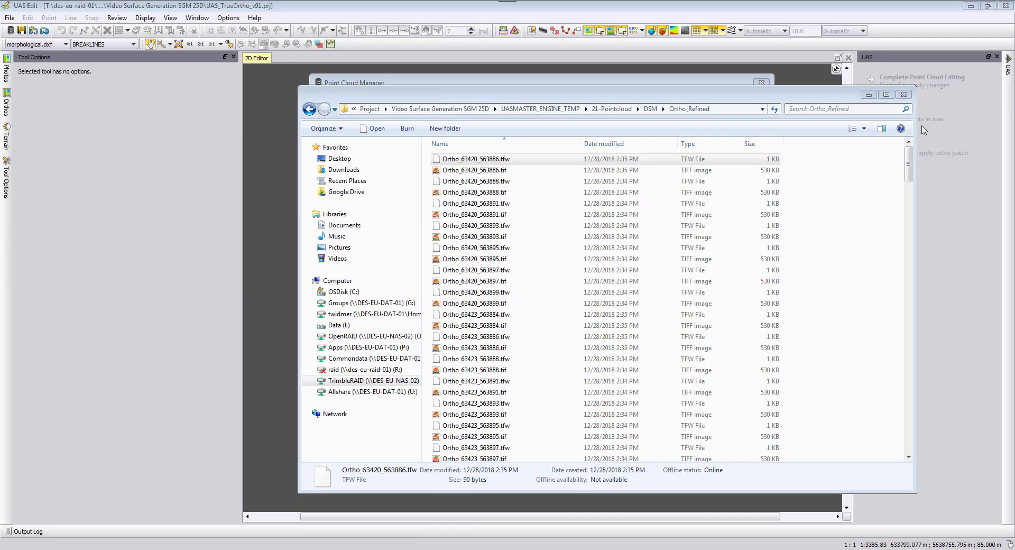
pyautogui.click(468, 170)
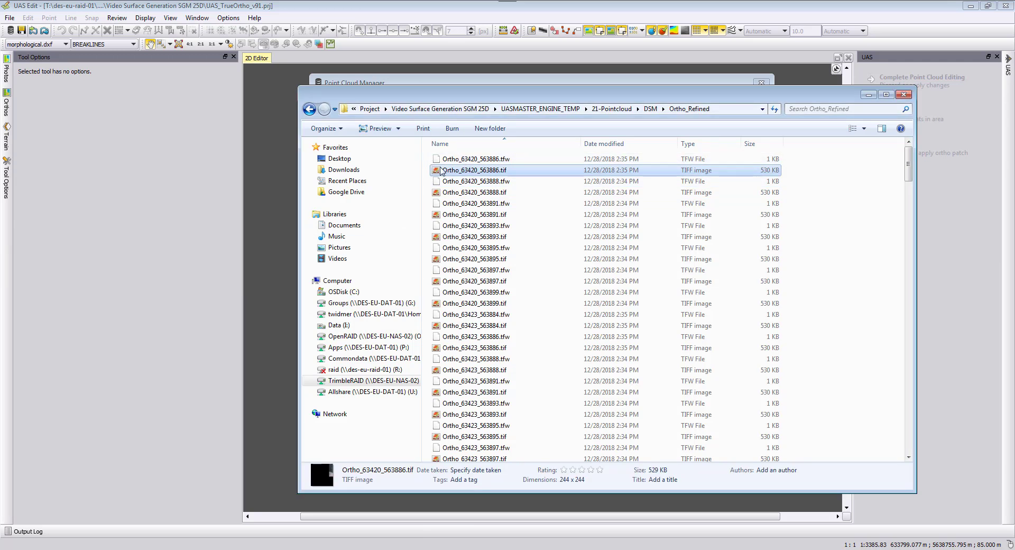
pyautogui.doubleClick(453, 172)
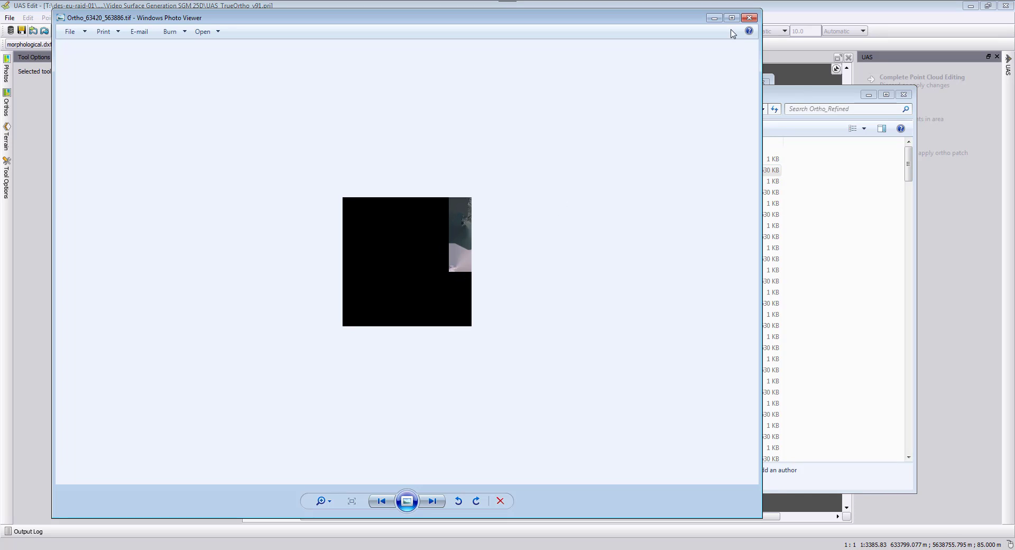
pyautogui.click(749, 18)
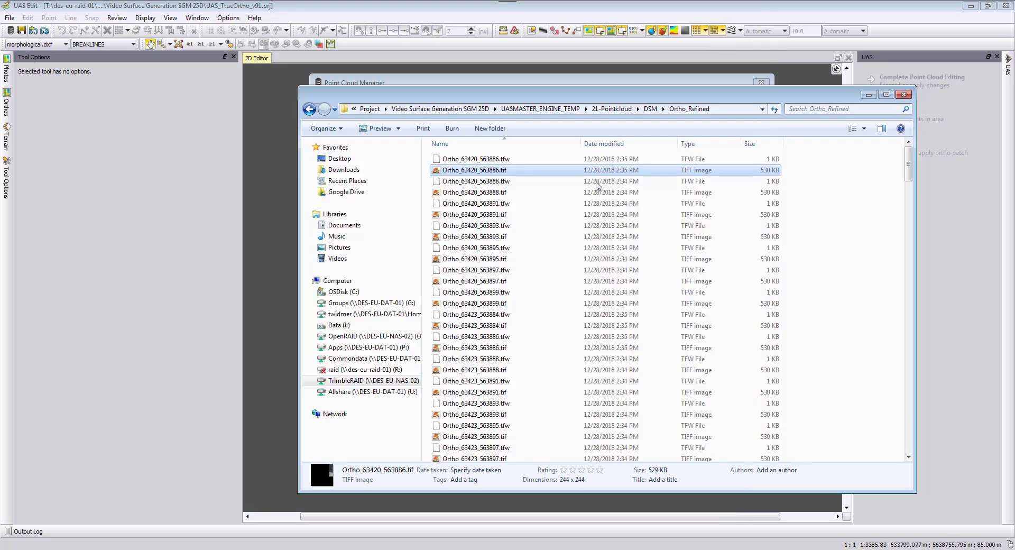
pyautogui.doubleClick(474, 413)
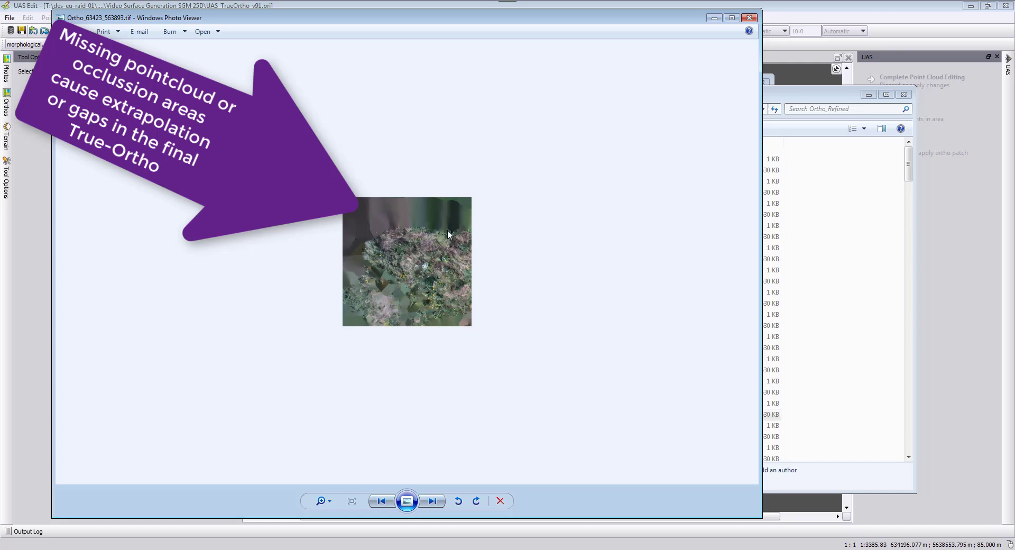
pyautogui.click(749, 19)
# View the Ortho_63429_563897.tif tile enlarged to about double size, then close it
pyautogui.scroll(-12, 655, 290)
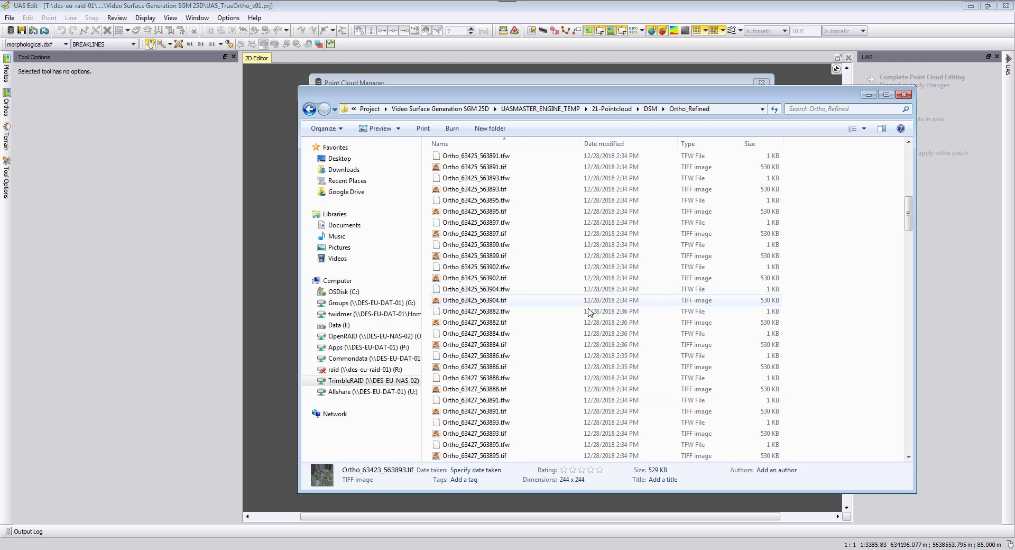
pyautogui.click(482, 320)
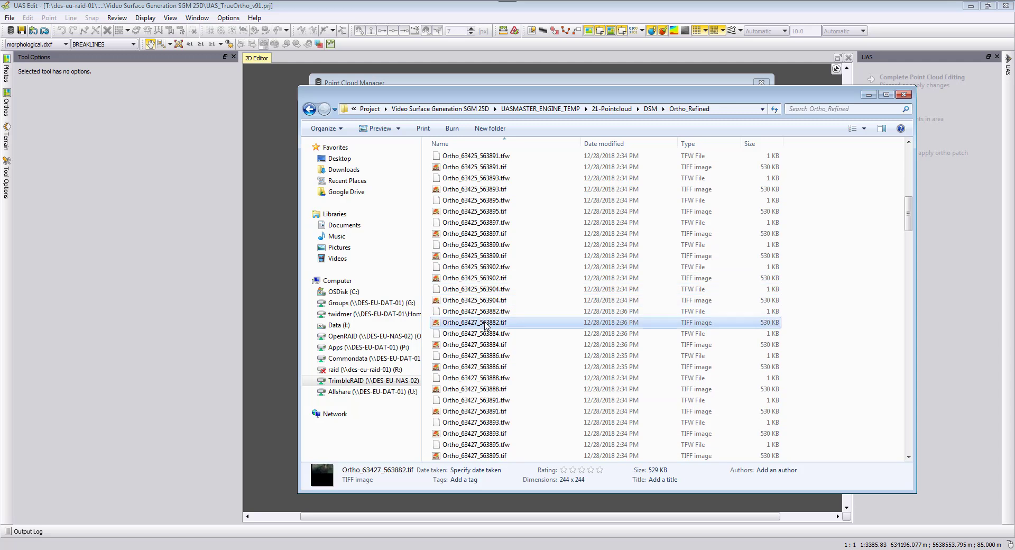
pyautogui.click(495, 280)
pyautogui.scroll(-5, 496, 379)
pyautogui.click(495, 401)
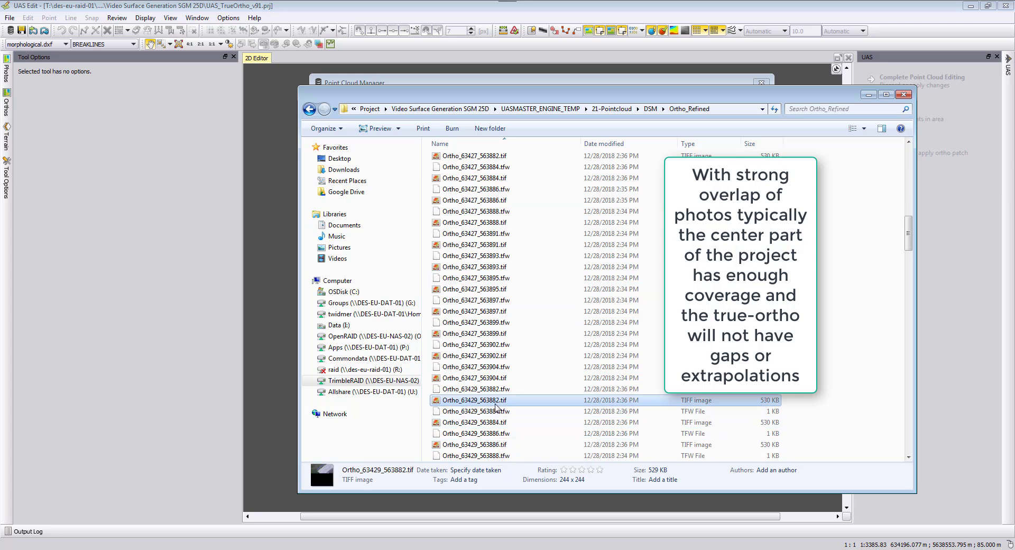
pyautogui.scroll(-5, 495, 405)
pyautogui.click(498, 389)
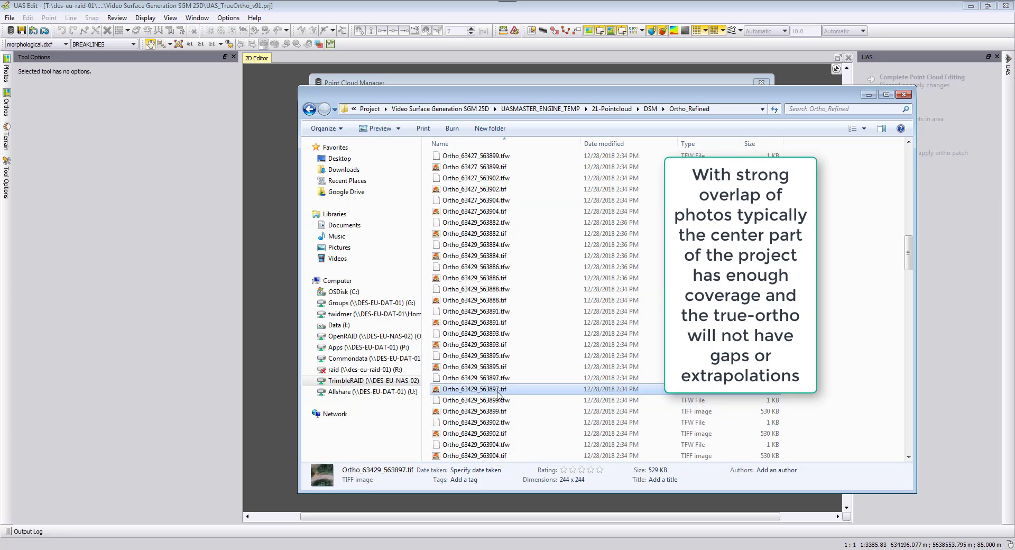
pyautogui.doubleClick(496, 390)
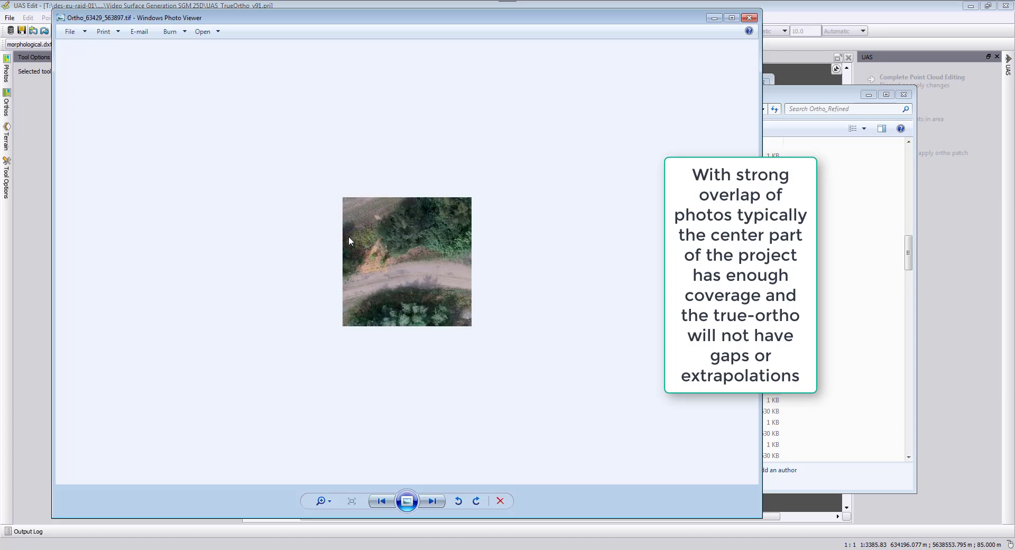
pyautogui.moveTo(329, 500); pyautogui.dragTo(331, 465)
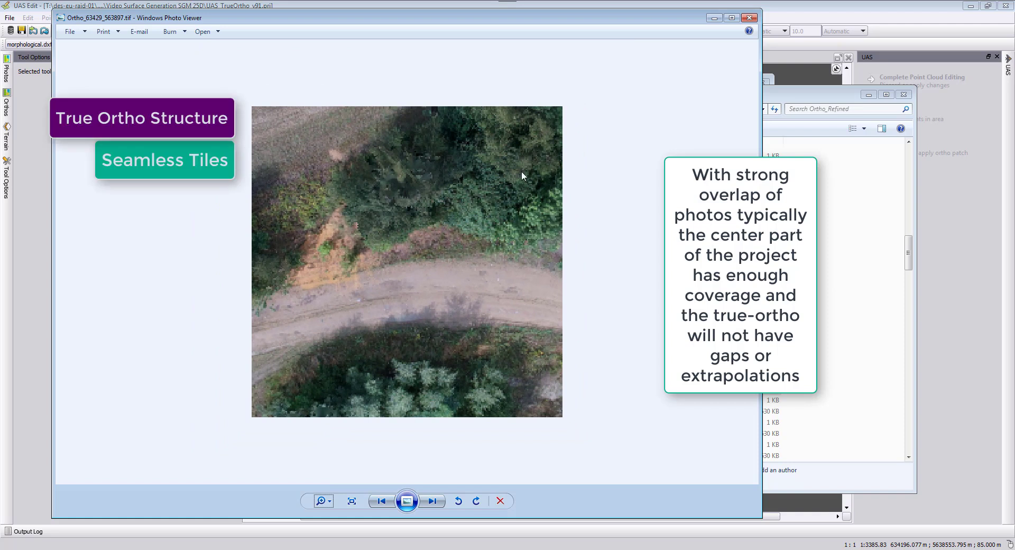
pyautogui.click(749, 18)
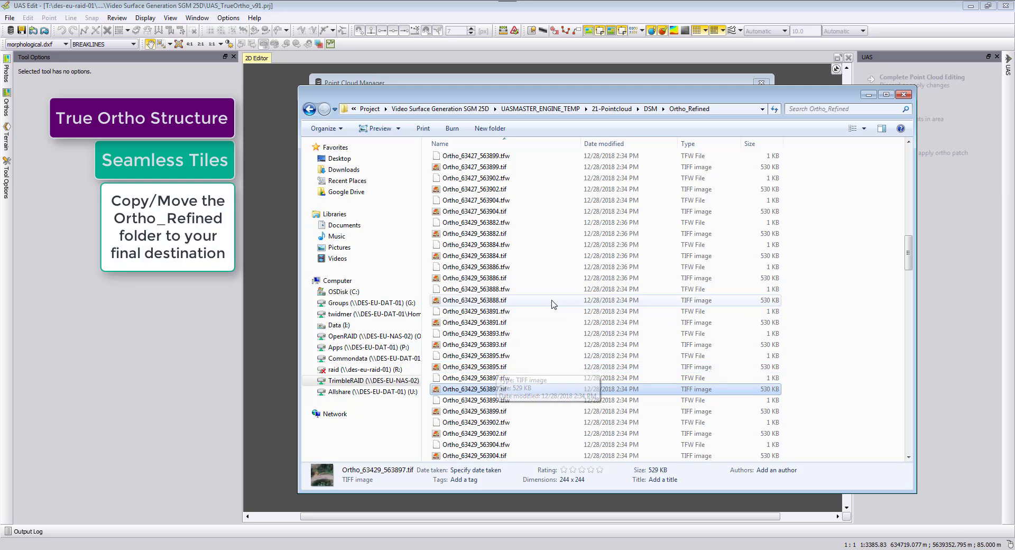
# Go up to UASMASTER_ENGINE_TEMP and open 21-Pointcloud's TrimbleReport.log in Notepad
pyautogui.click(650, 108)
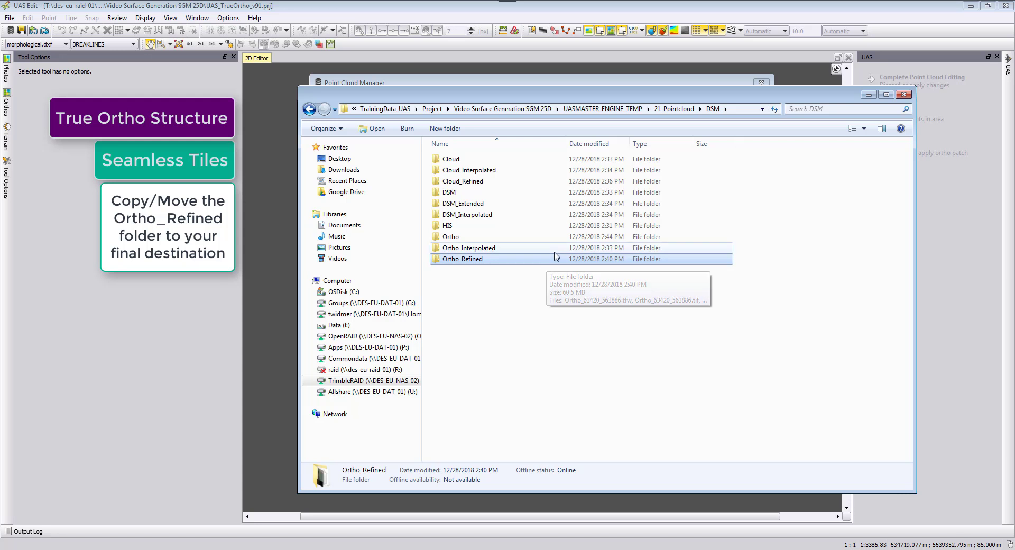
pyautogui.click(607, 109)
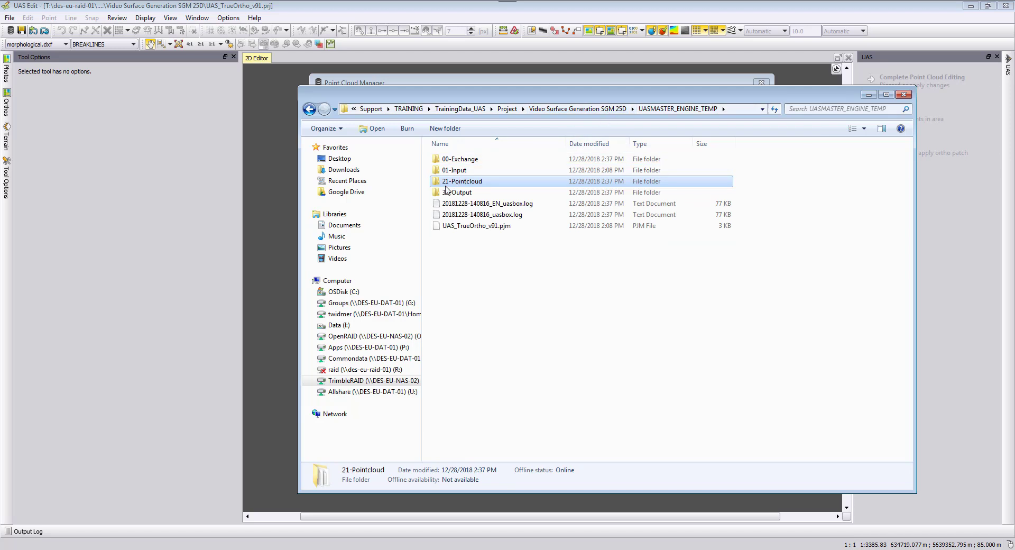
pyautogui.doubleClick(461, 182)
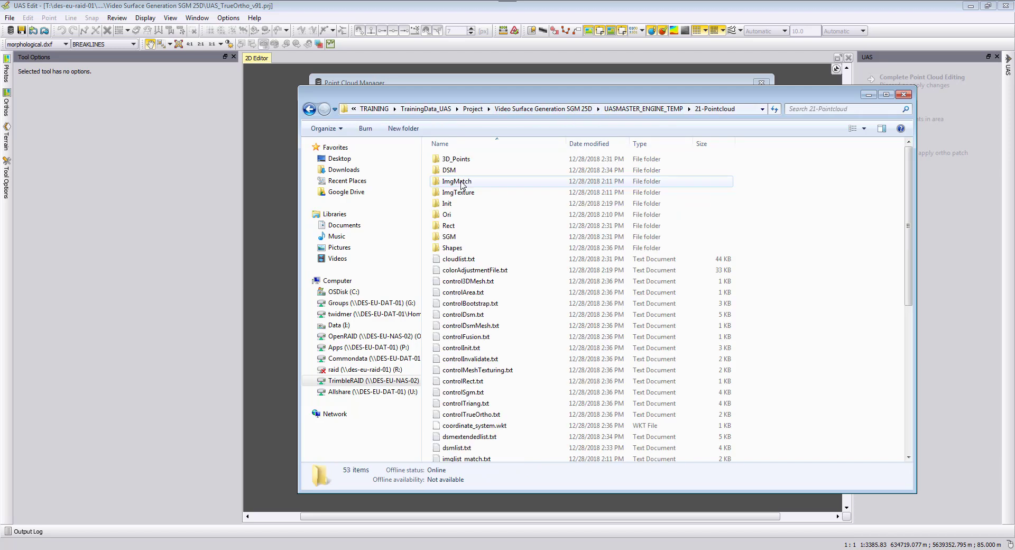
pyautogui.scroll(-8, 479, 369)
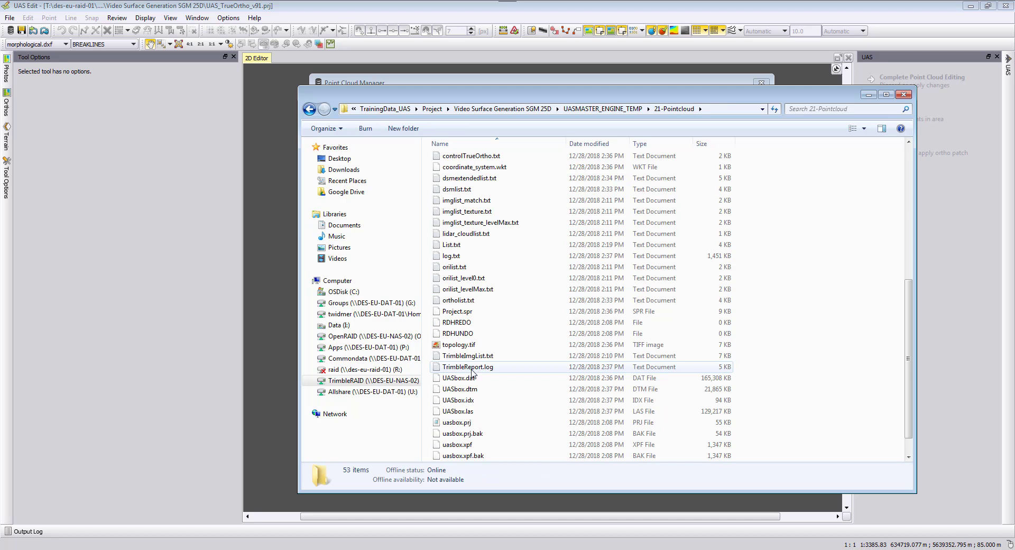
pyautogui.click(481, 369)
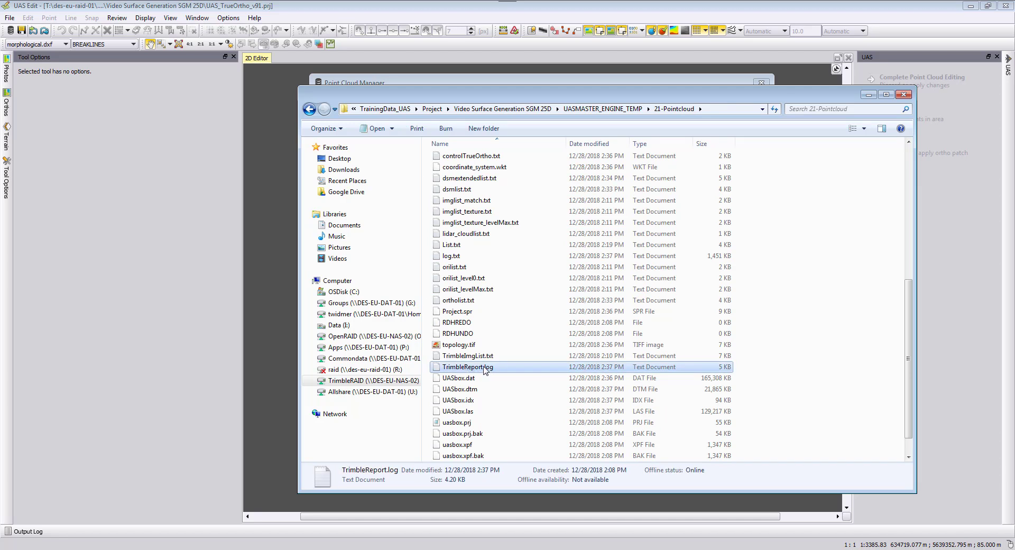
pyautogui.doubleClick(485, 365)
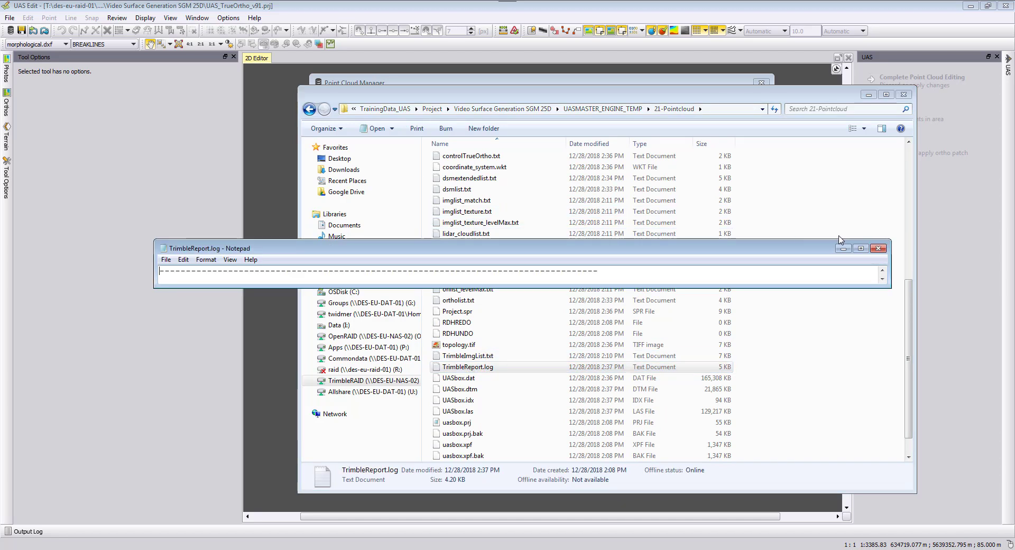
pyautogui.click(859, 248)
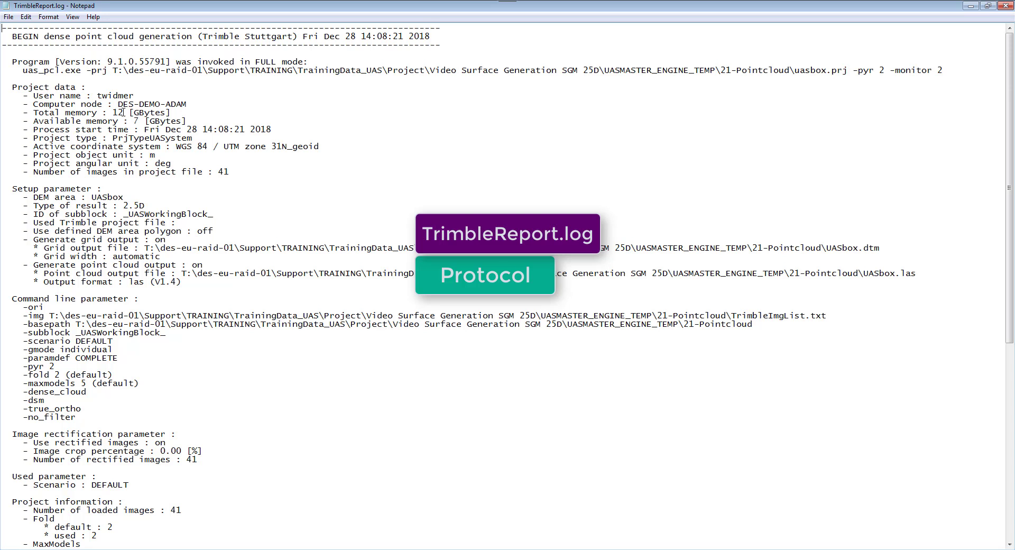
pyautogui.scroll(-4, 111, 358)
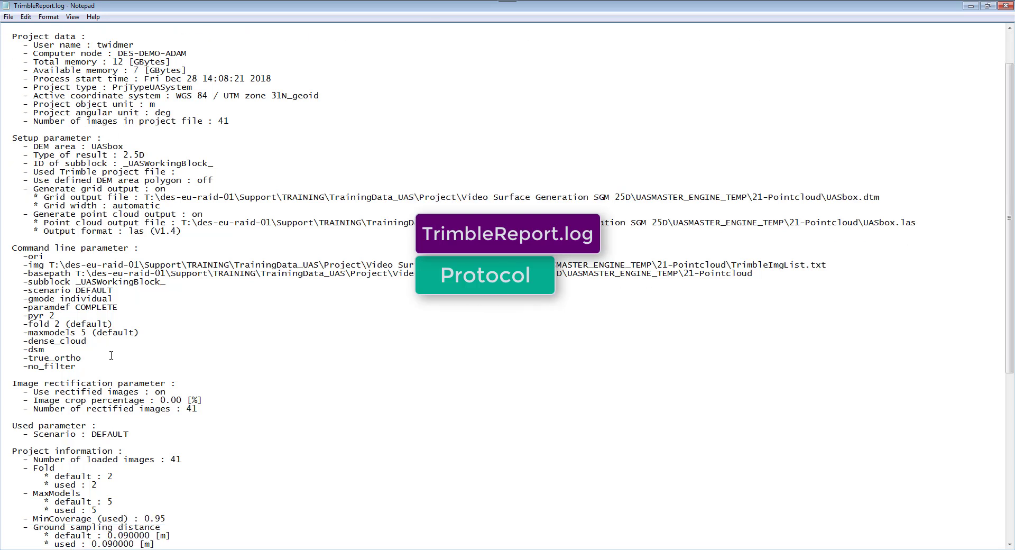
pyautogui.moveTo(55, 265); pyautogui.dragTo(14, 265)
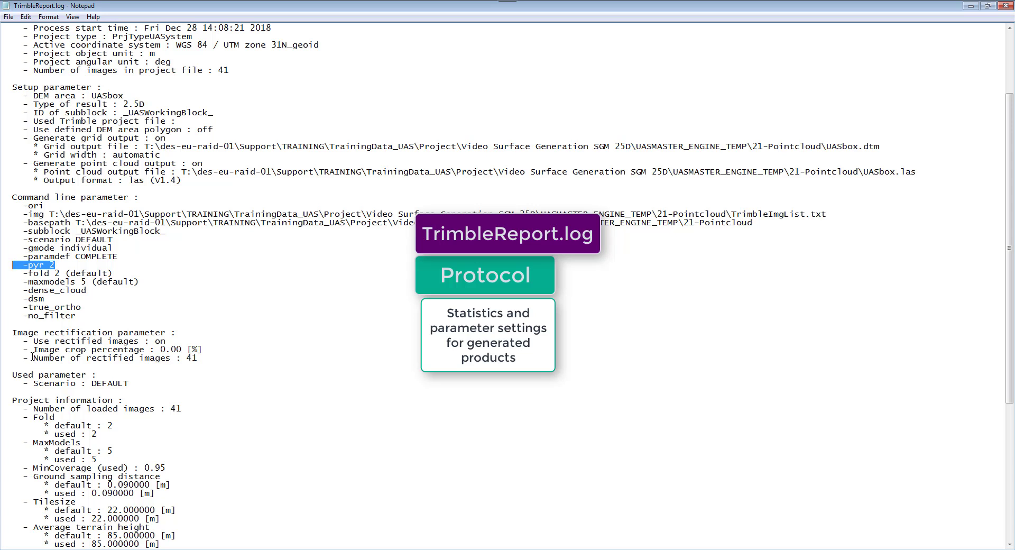
pyautogui.scroll(-6, 32, 356)
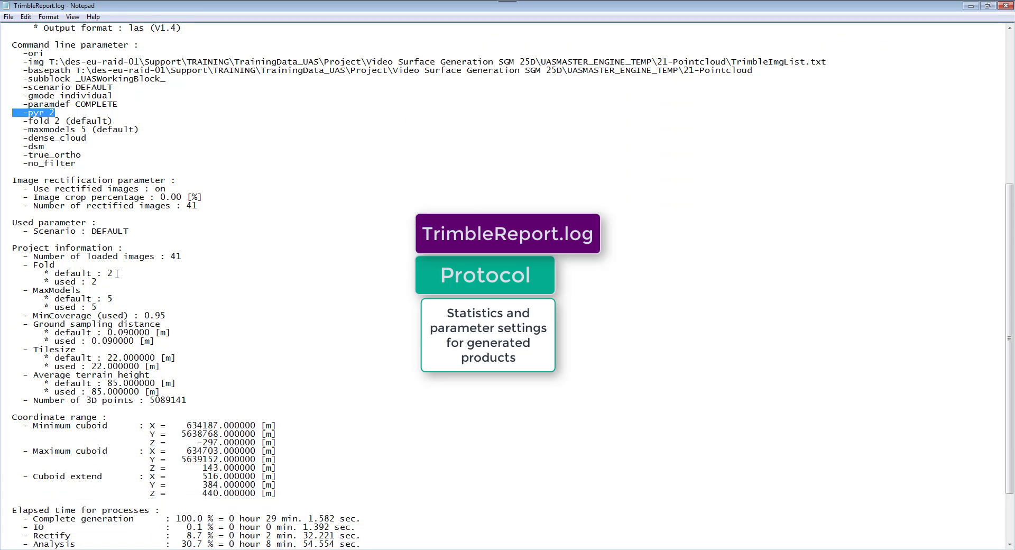
pyautogui.moveTo(117, 273); pyautogui.dragTo(34, 272)
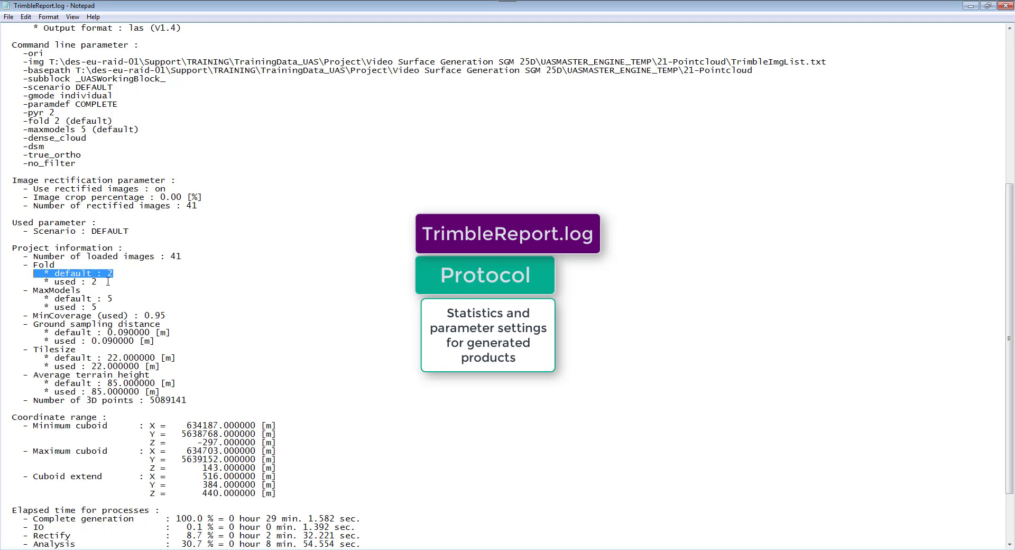
pyautogui.moveTo(108, 282); pyautogui.dragTo(37, 282)
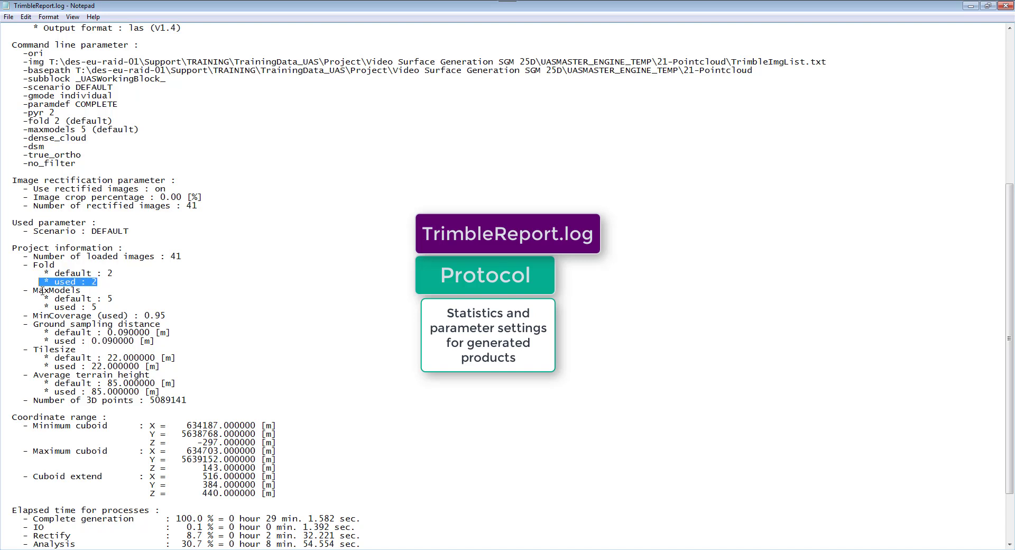
pyautogui.moveTo(119, 298); pyautogui.dragTo(19, 298)
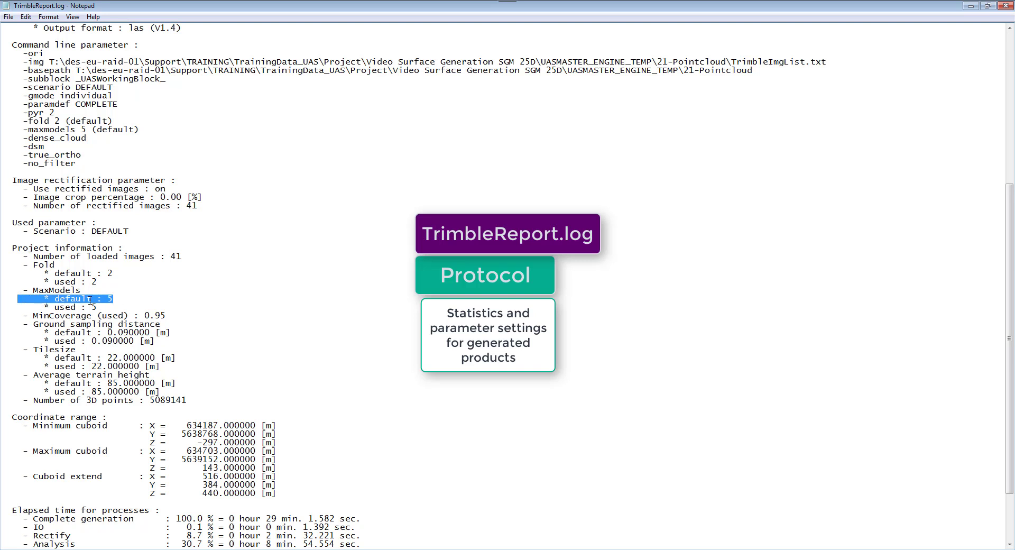
pyautogui.moveTo(107, 307); pyautogui.dragTo(175, 340)
pyautogui.click(33, 324)
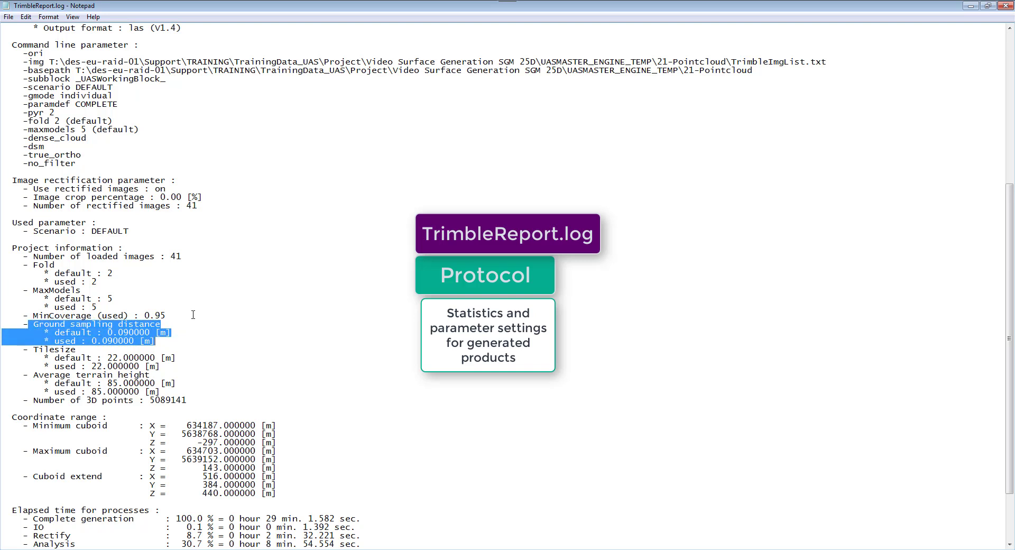
pyautogui.click(186, 319)
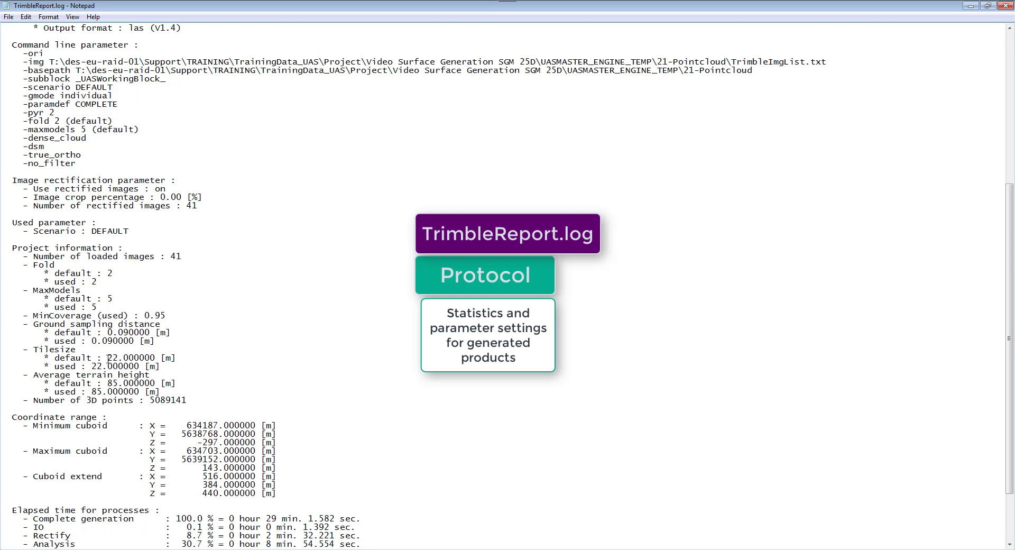
# Scroll to the log's end and highlight the True ortho and LAS/DTM elapsed-time lines
pyautogui.scroll(-1, 173, 358)
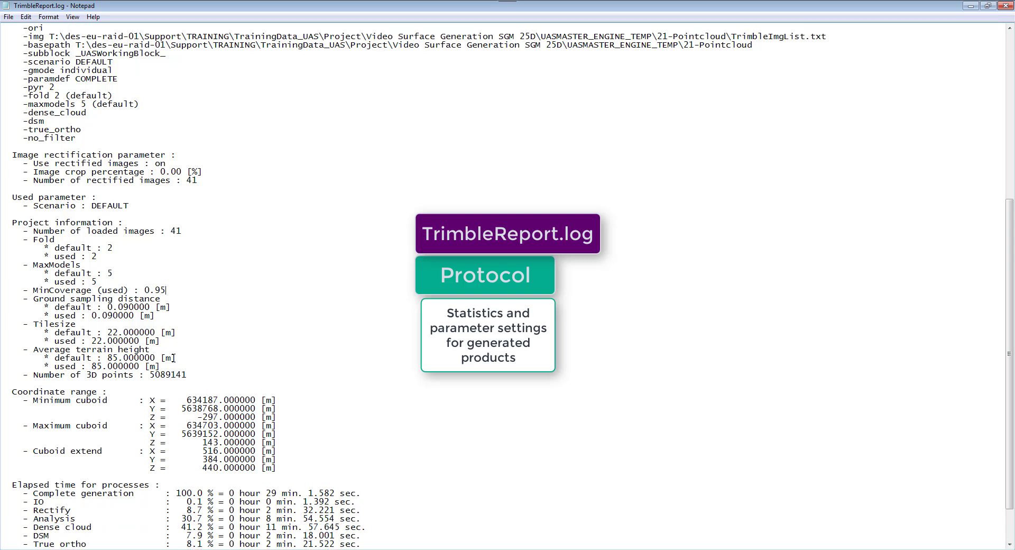
pyautogui.scroll(-2, 173, 357)
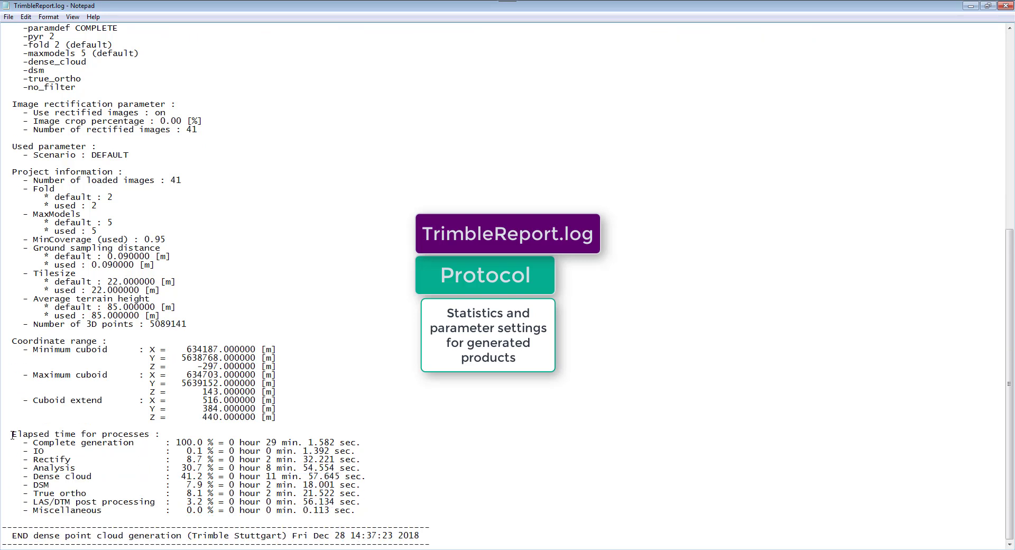
pyautogui.moveTo(11, 434); pyautogui.dragTo(409, 502)
pyautogui.moveTo(13, 493); pyautogui.dragTo(369, 499)
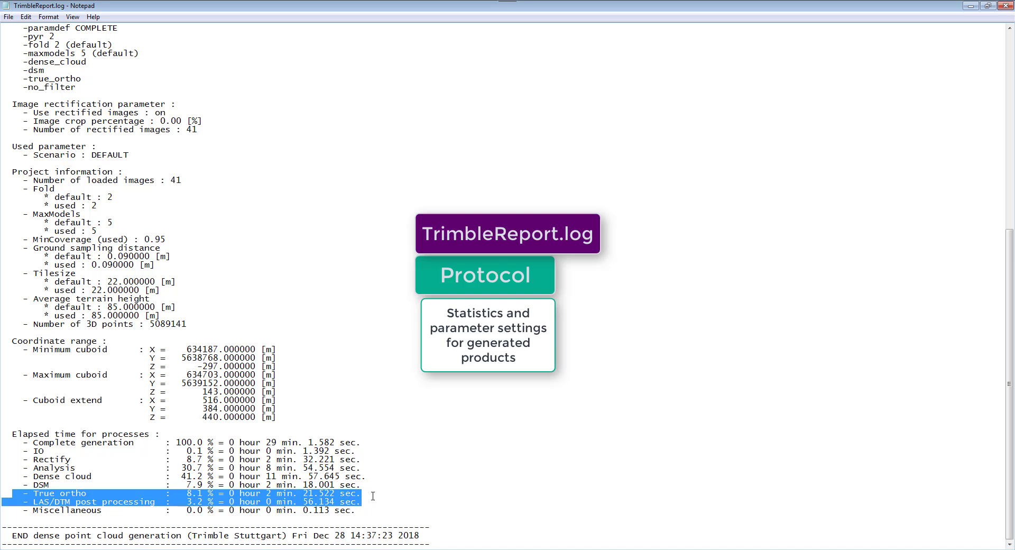
pyautogui.click(381, 482)
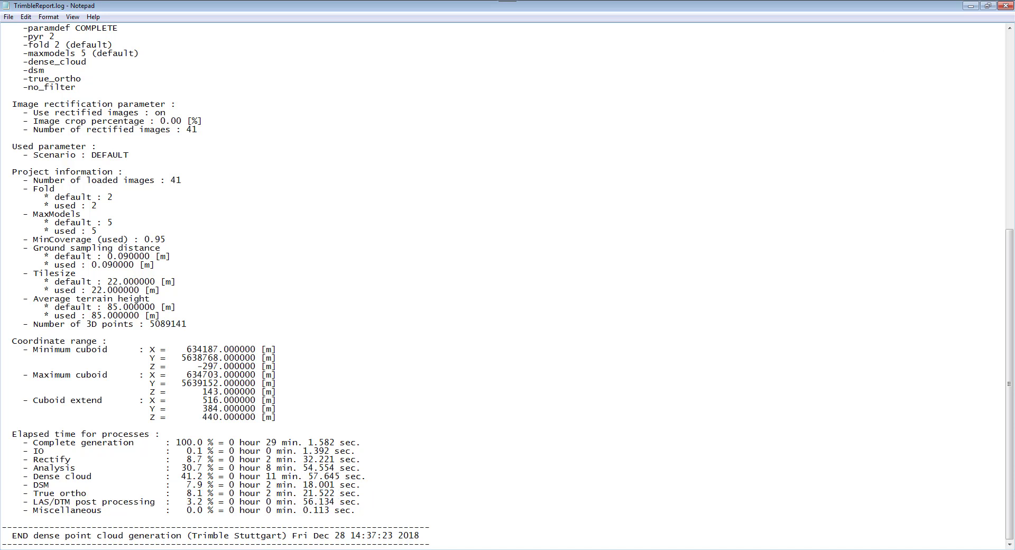
# Close the log and load a queried patch near the orthophoto's top into the editor
pyautogui.click(1004, 6)
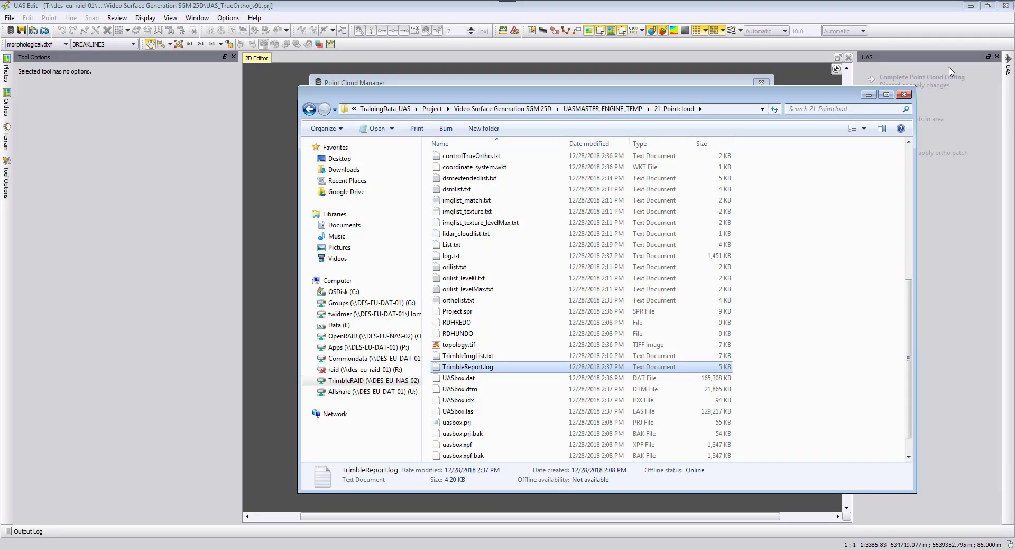
pyautogui.click(871, 93)
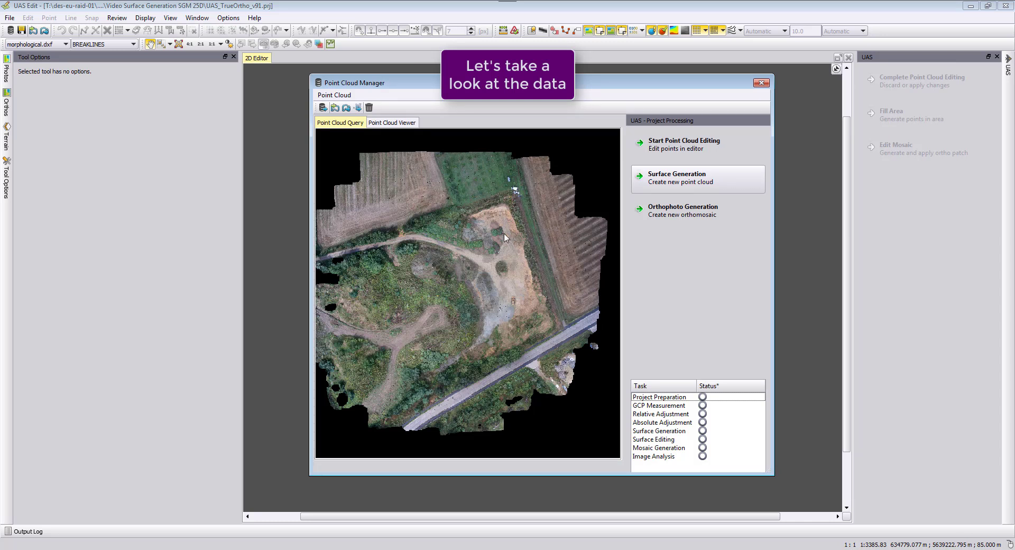
pyautogui.moveTo(493, 175); pyautogui.dragTo(514, 195)
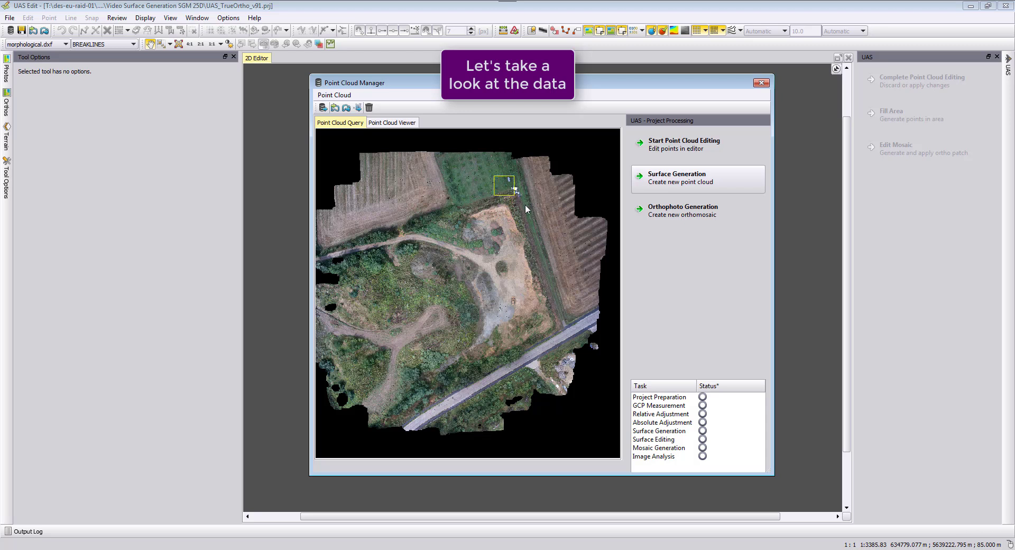
pyautogui.click(683, 144)
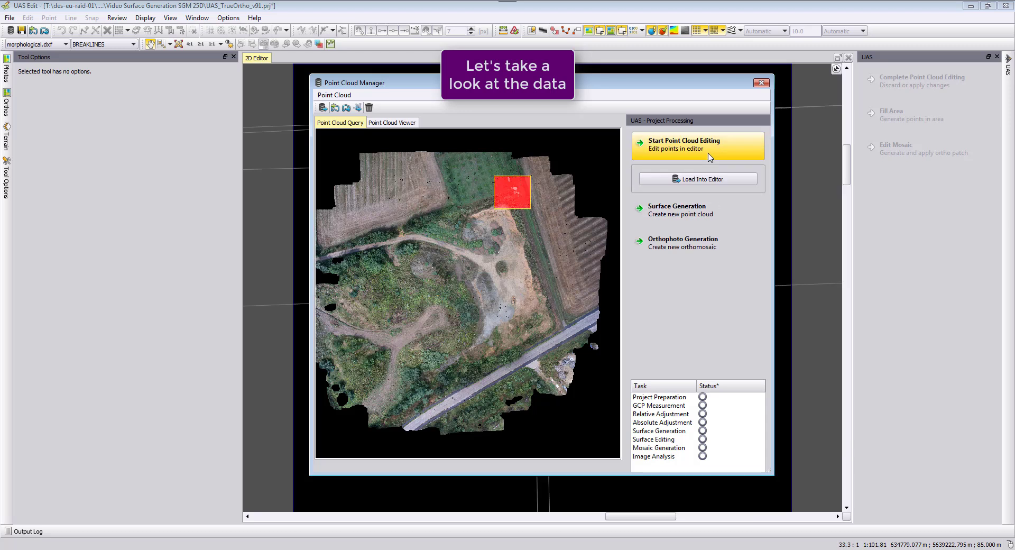
pyautogui.click(704, 179)
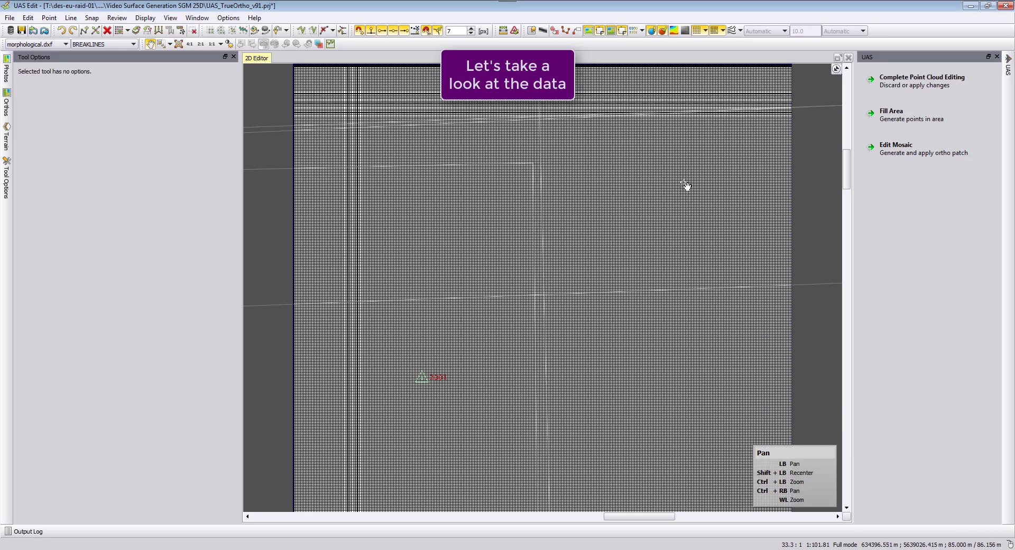
# Show the patch as RGB coloured points, then as shaded relief, toggling contours on and off
pyautogui.click(705, 30)
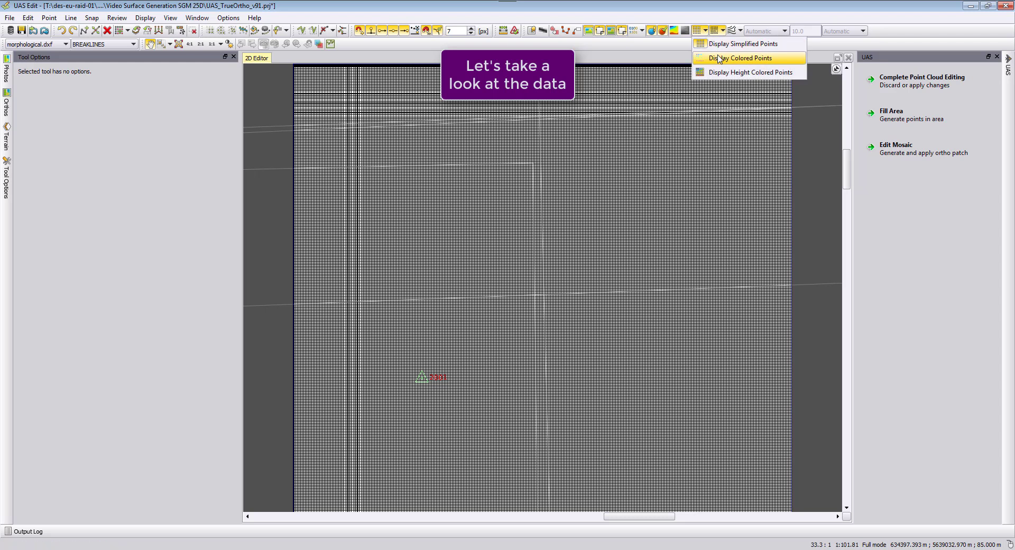
pyautogui.click(718, 54)
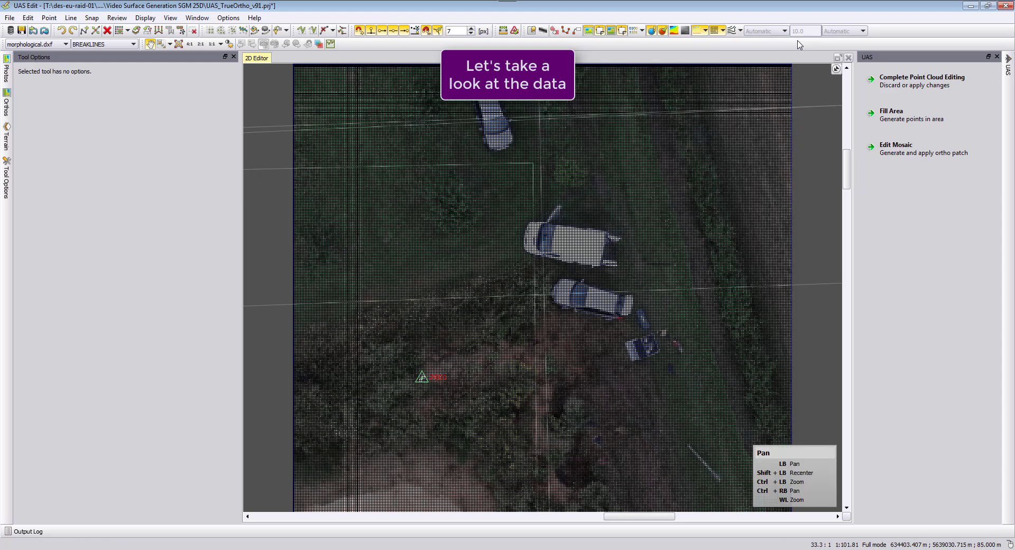
pyautogui.click(730, 30)
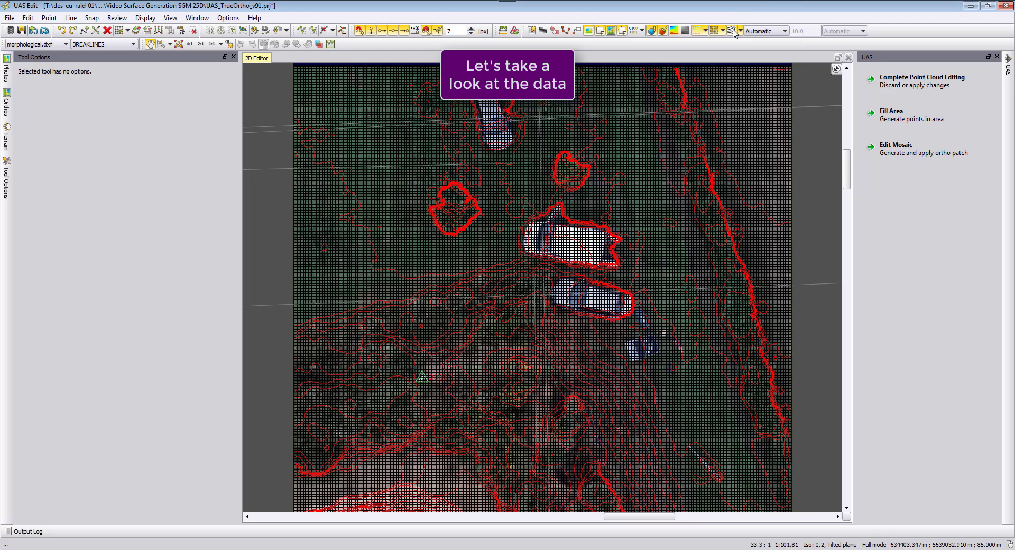
pyautogui.click(732, 30)
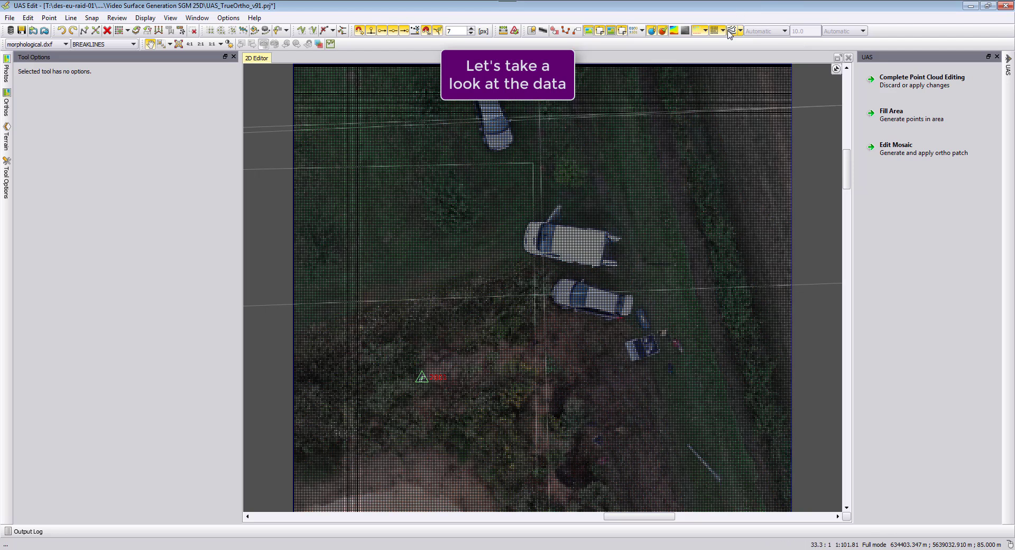
pyautogui.click(685, 30)
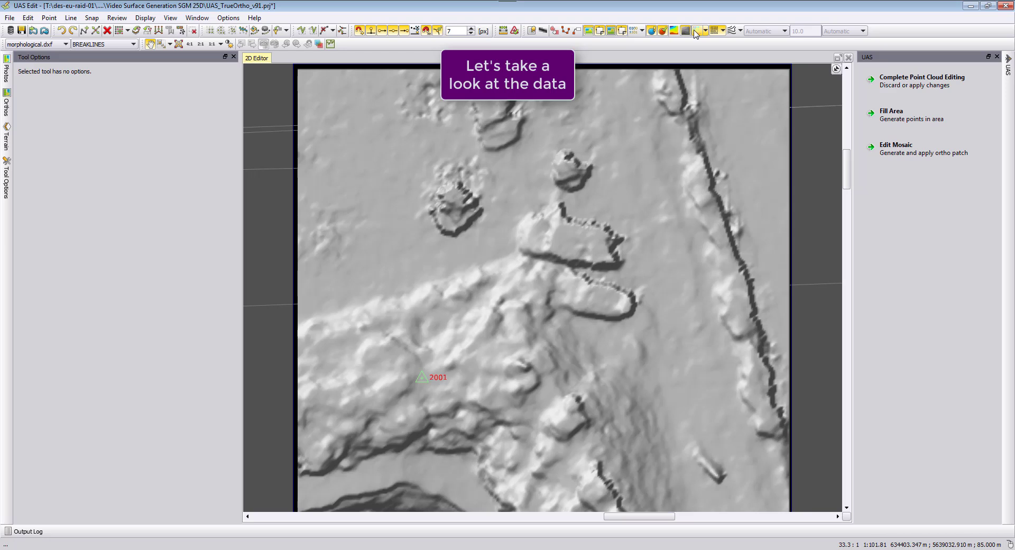
pyautogui.click(731, 31)
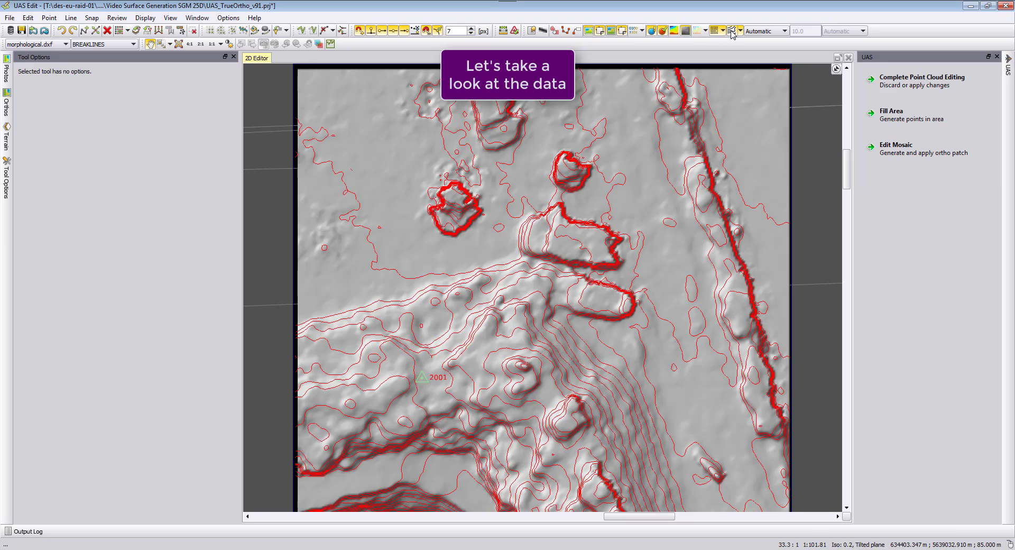
pyautogui.click(731, 31)
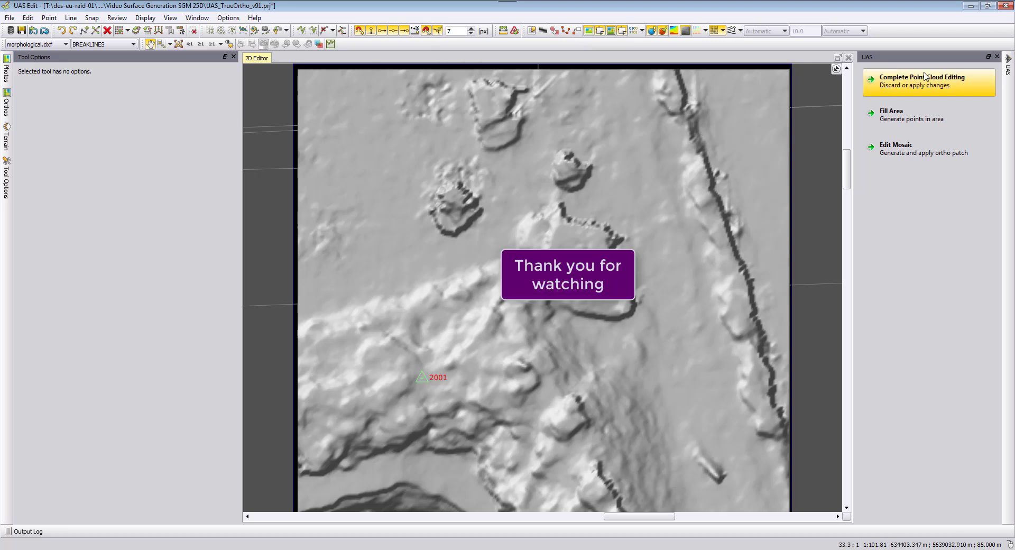
# Complete point cloud editing by discarding the edits
pyautogui.click(923, 77)
pyautogui.click(910, 132)
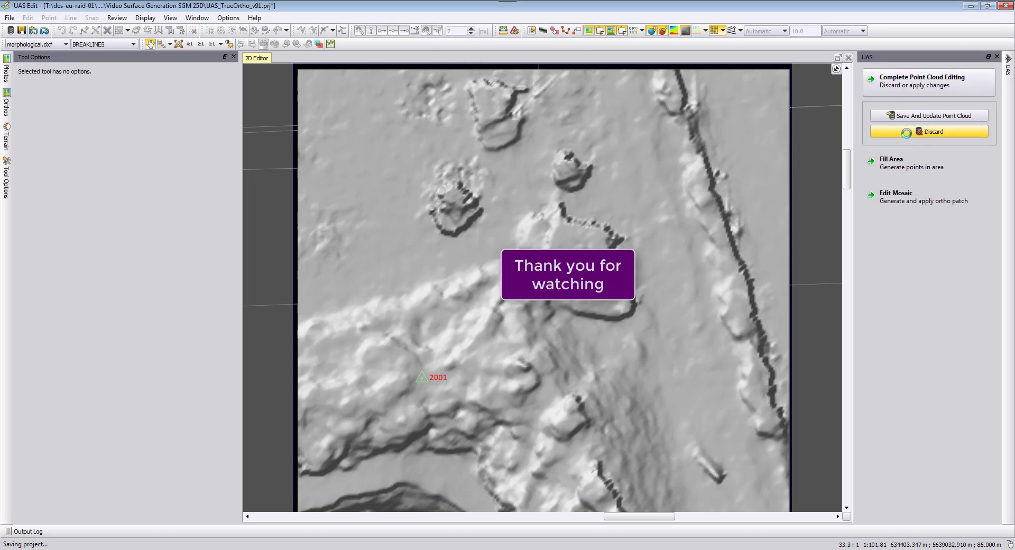